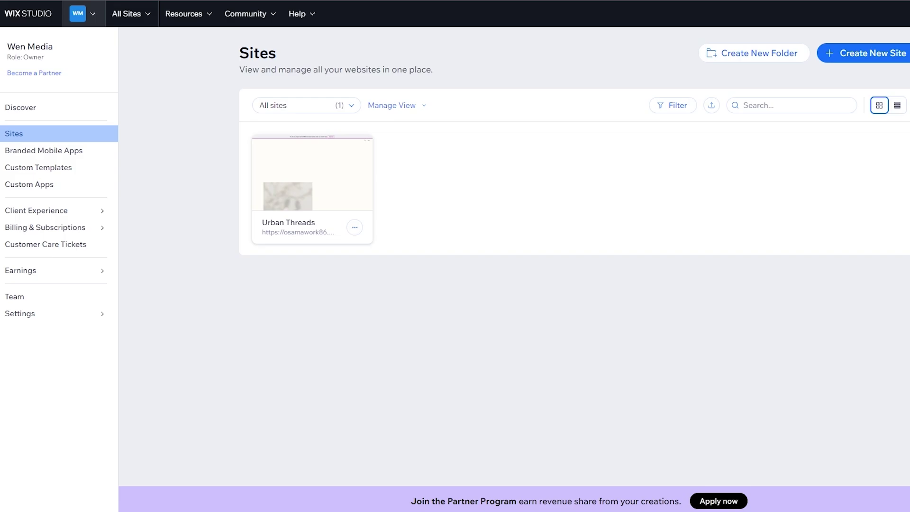
Step: Start creating a new site from the sites overview
left_click(865, 63)
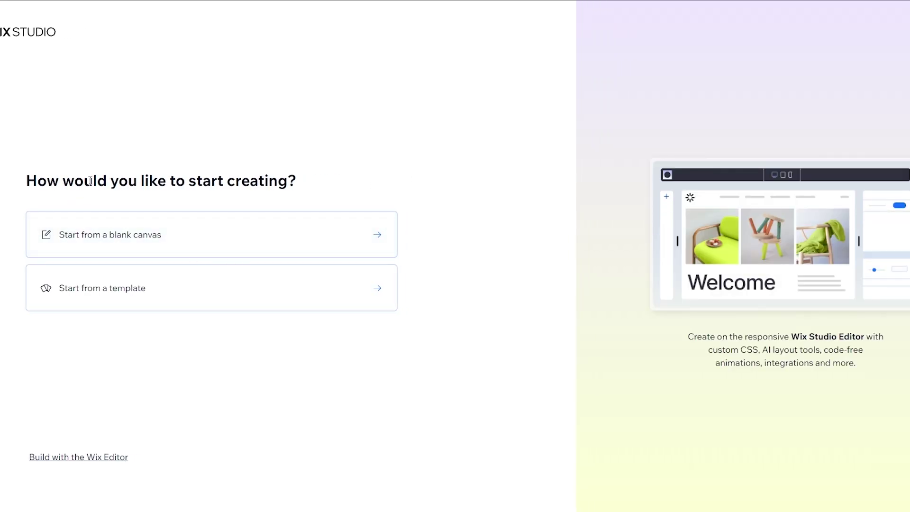
left_click_drag(89, 181, 270, 199)
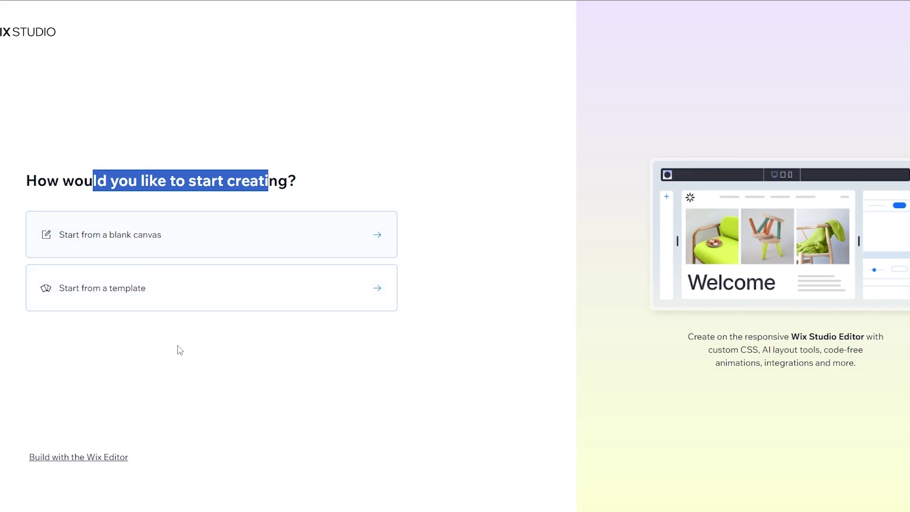
left_click(180, 297)
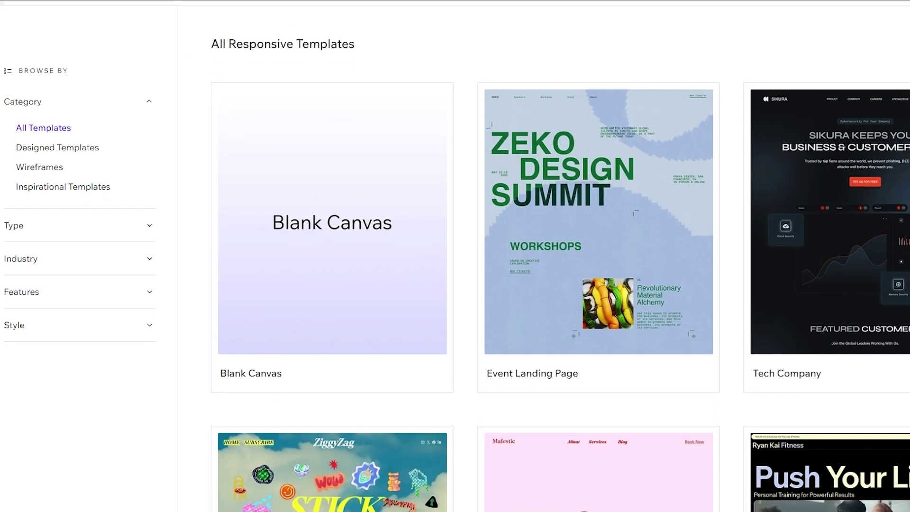
scroll(284, 353, "down", 1)
scroll(244, 355, "up", 5)
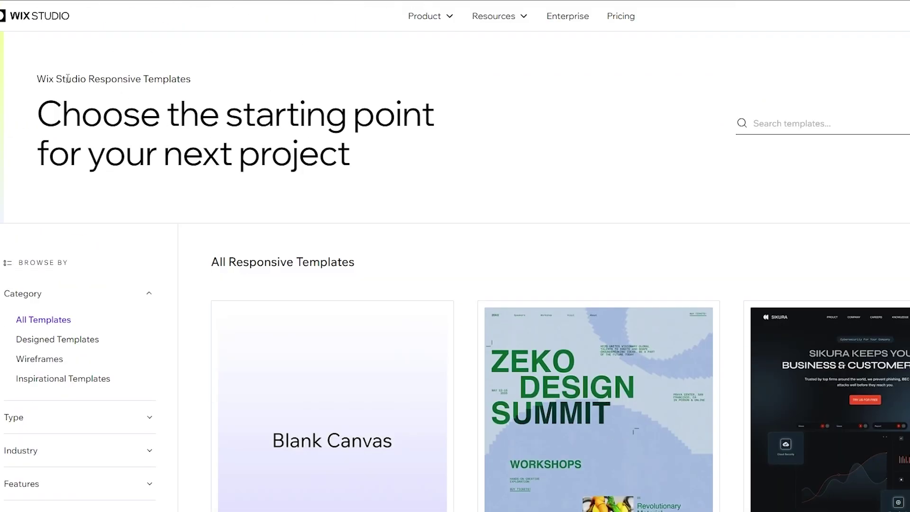
left_click_drag(37, 80, 191, 83)
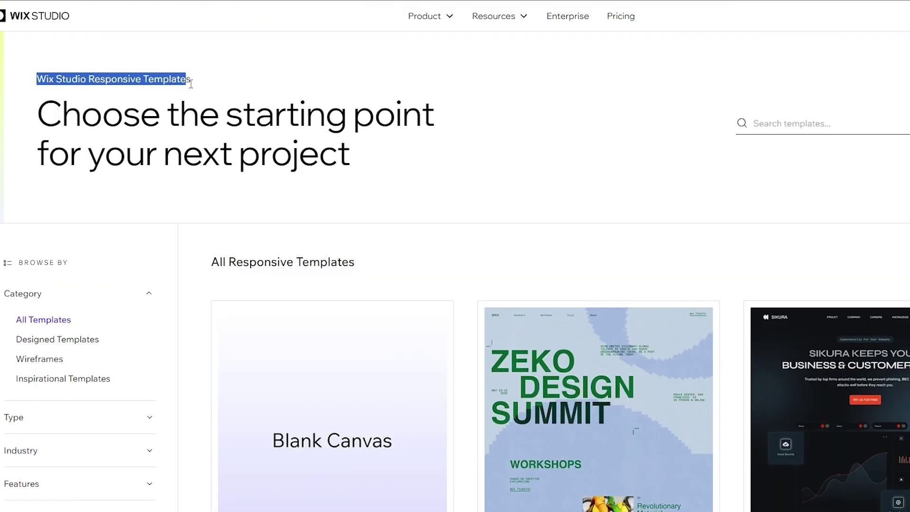
left_click(182, 179)
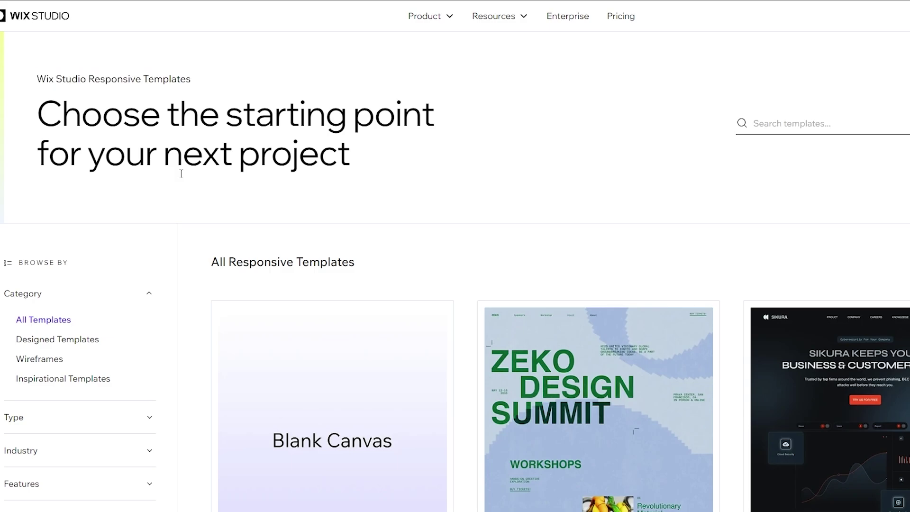
key("alt+Left")
Step: Choose to build with the Wix Editor, set up without the AI chat, and pick Ecommerce Store as the website type
mouse_move(72, 459)
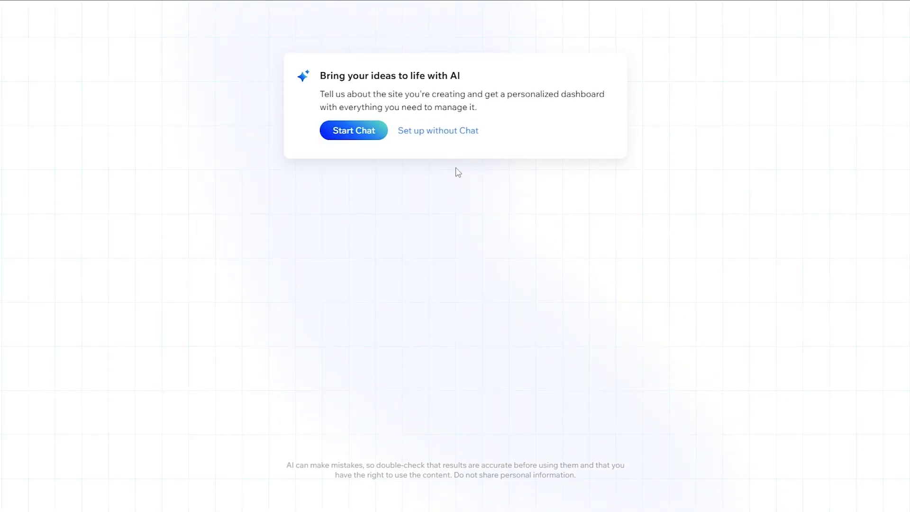
left_click(436, 133)
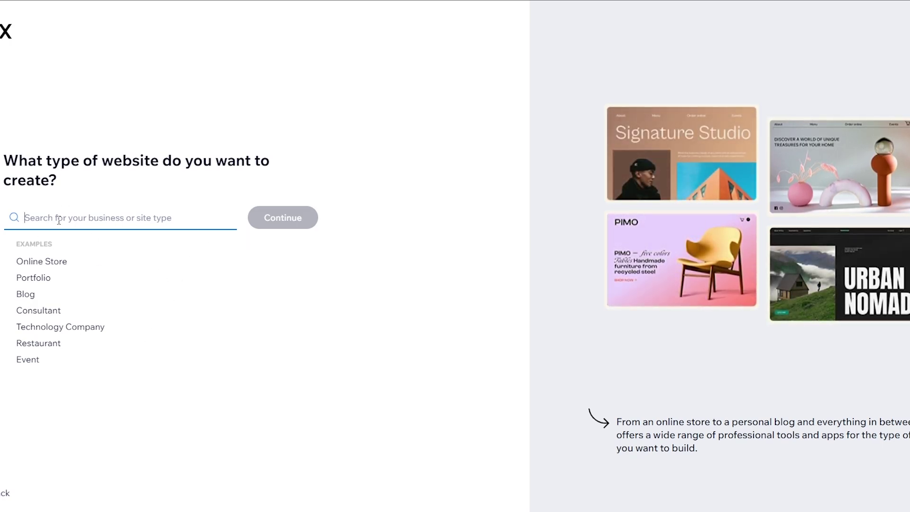
type("COMM")
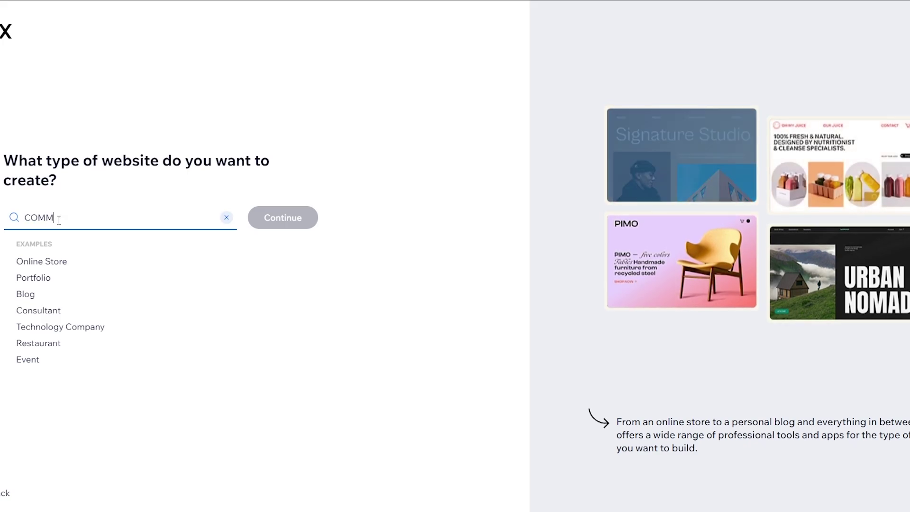
key("Home")
type("E")
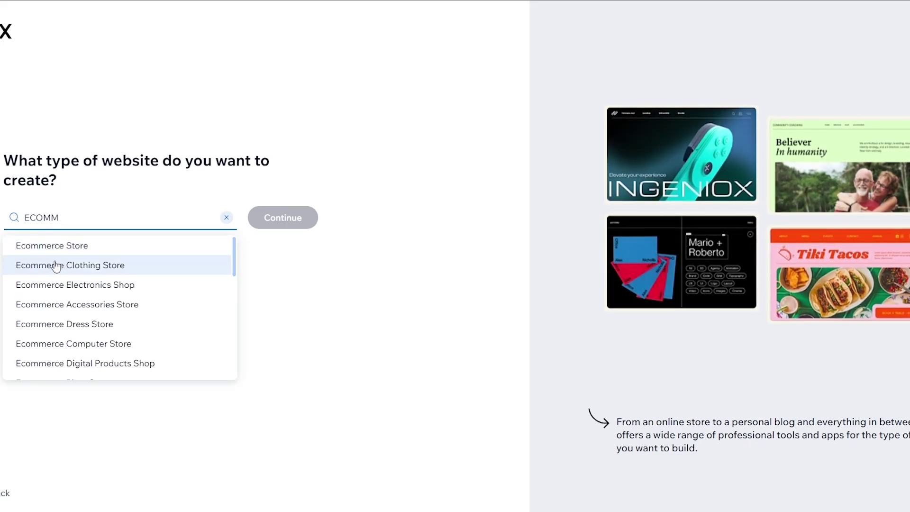
left_click(59, 253)
left_click(295, 227)
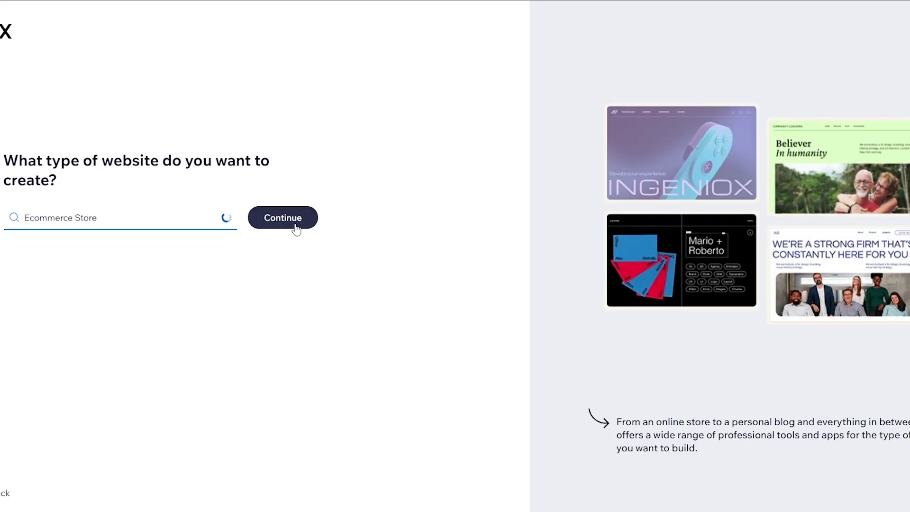
left_click(295, 229)
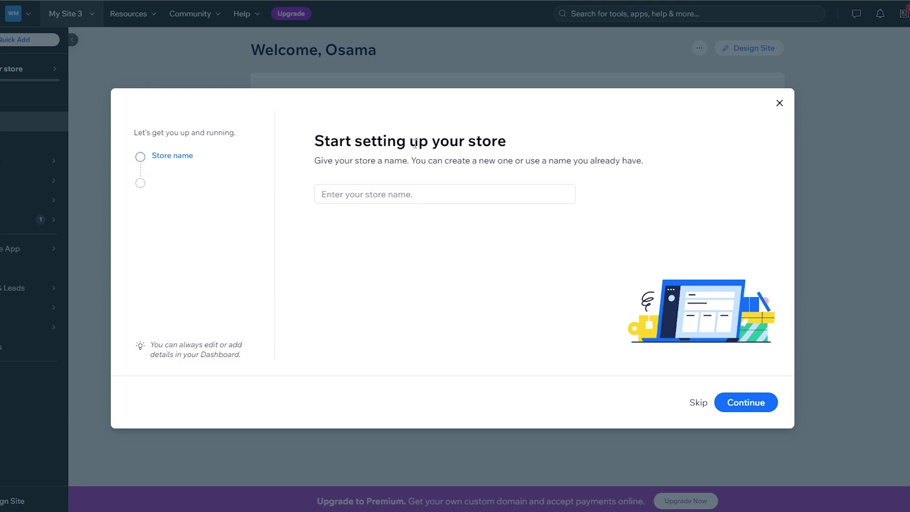
Step: Name the store URBAN WEARS and answer that the business is just starting out
left_click(399, 187)
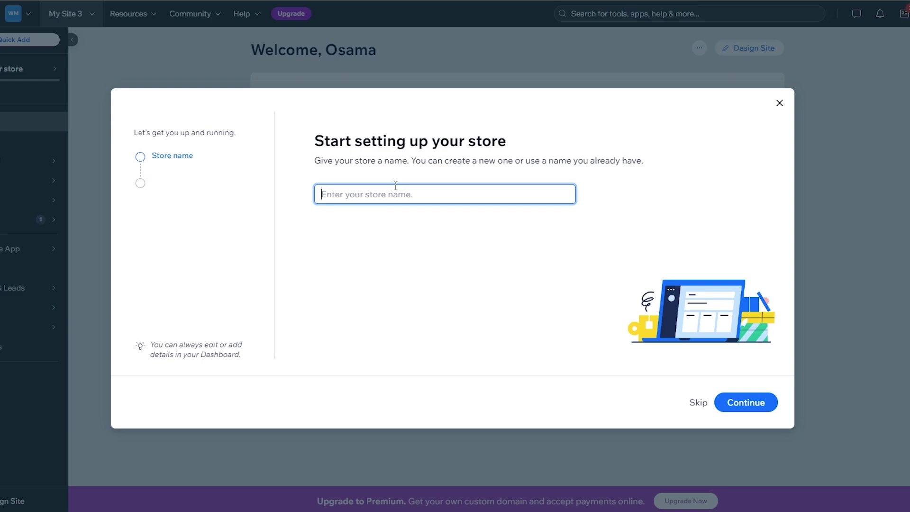
type("URBAN WEARS")
left_click(754, 403)
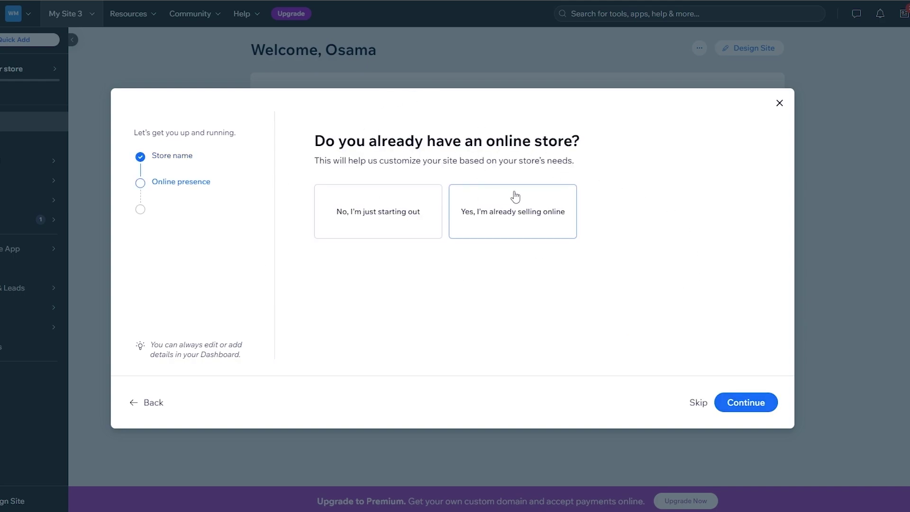
left_click(393, 217)
left_click(757, 407)
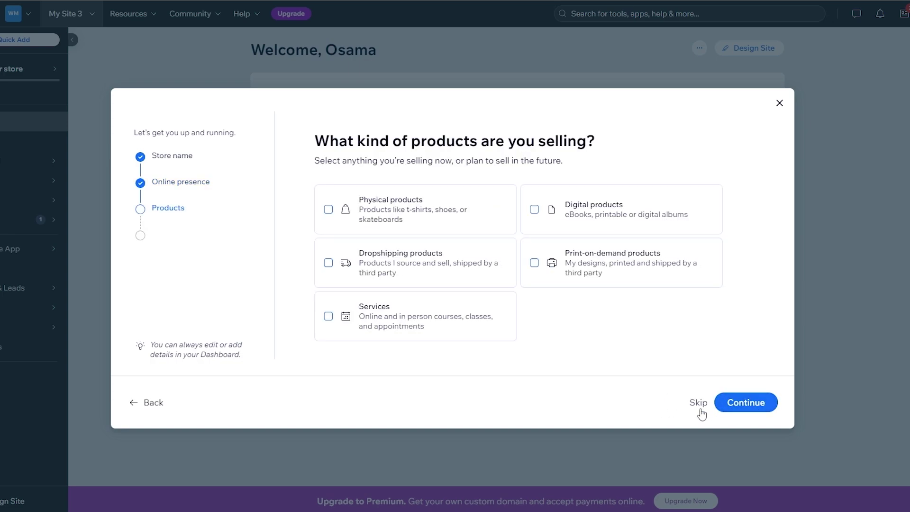
Step: Select physical products, keep the online store sales channel, and finish the store setup by continuing to the dashboard
left_click(383, 228)
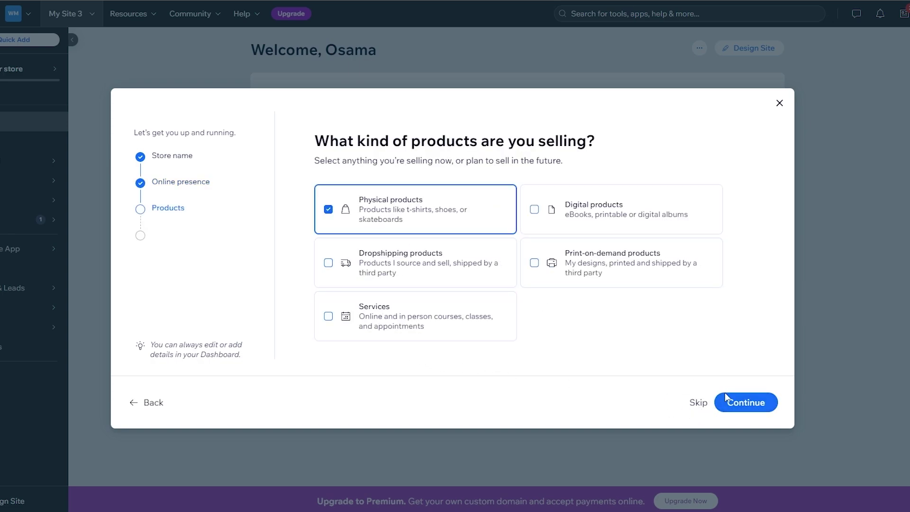
left_click(758, 401)
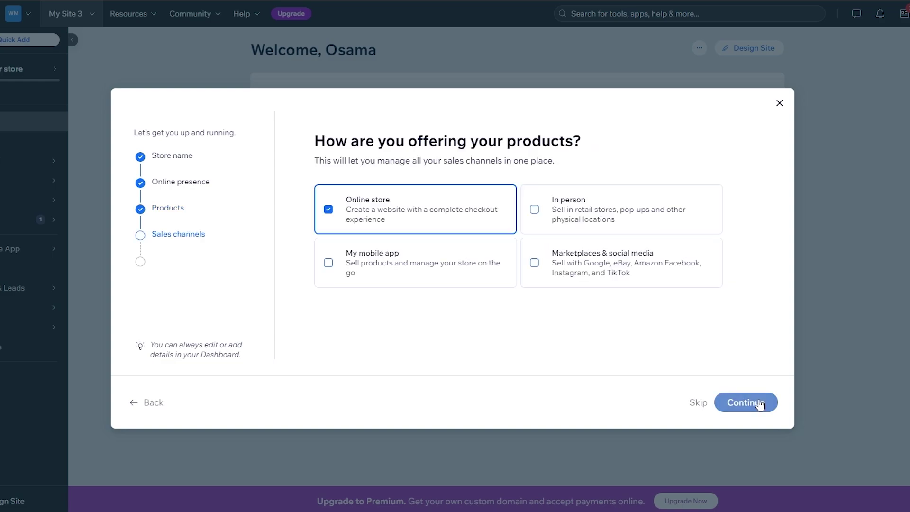
left_click(749, 402)
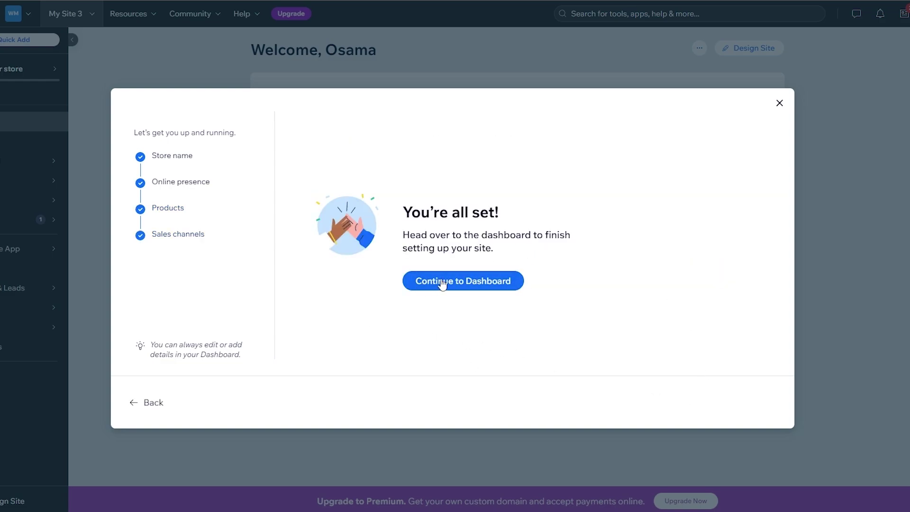
left_click(442, 283)
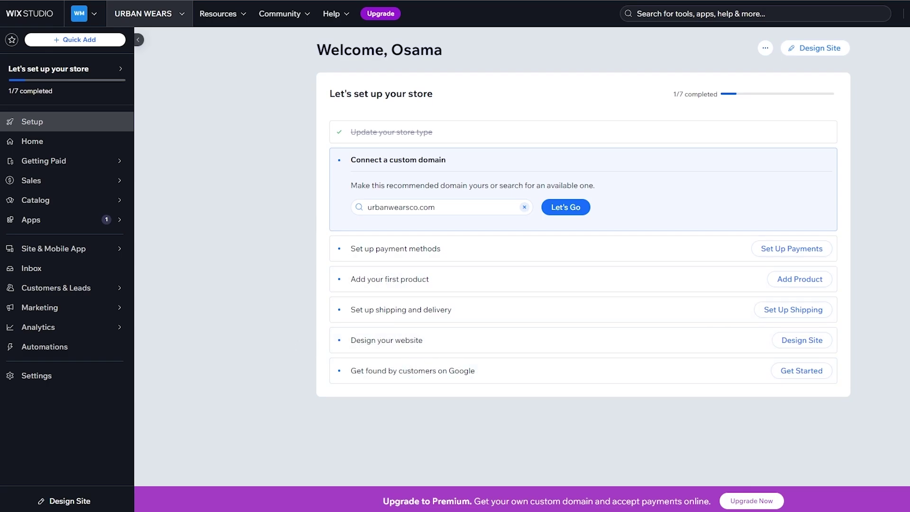
Step: Start designing the site and look through the Ecommerce Store templates on the first results page
left_click(802, 340)
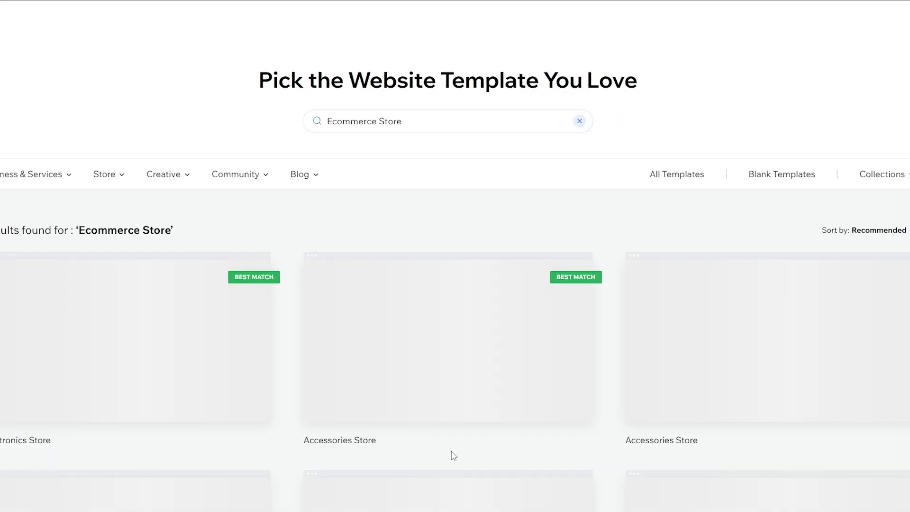
scroll(504, 388, "down", 3)
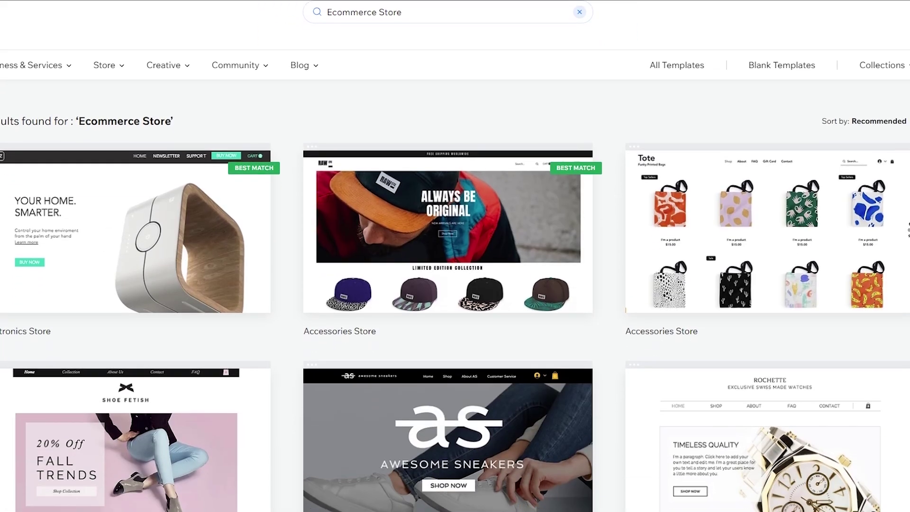
scroll(78, 309, "down", 10)
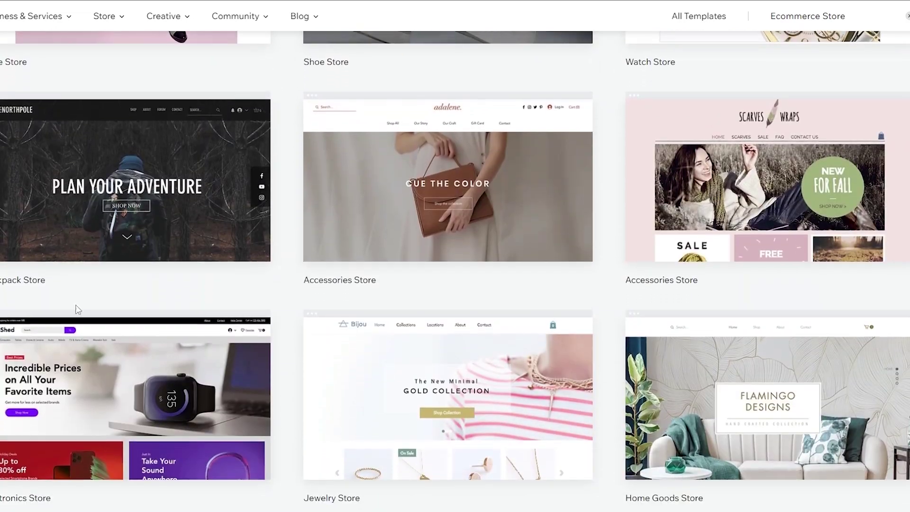
scroll(78, 309, "up", 5)
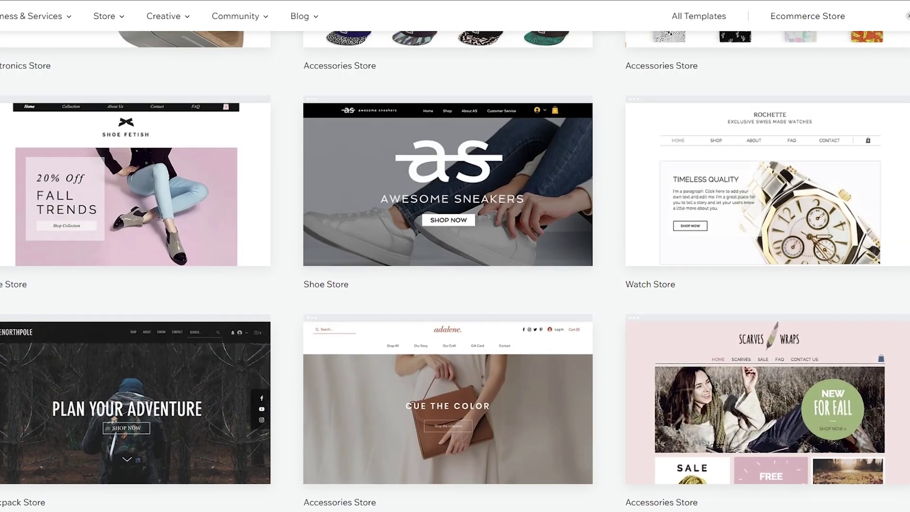
scroll(455, 266, "up", 4)
scroll(455, 255, "up", 2)
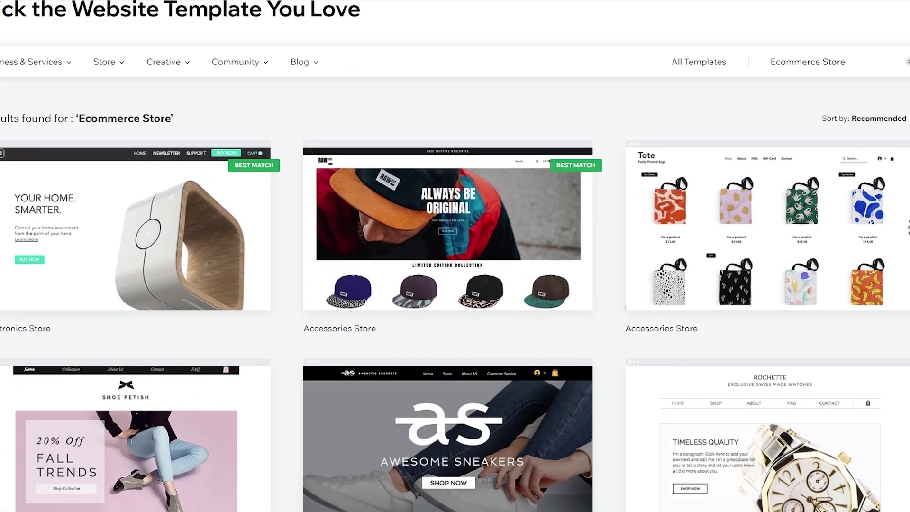
scroll(263, 296, "down", 15)
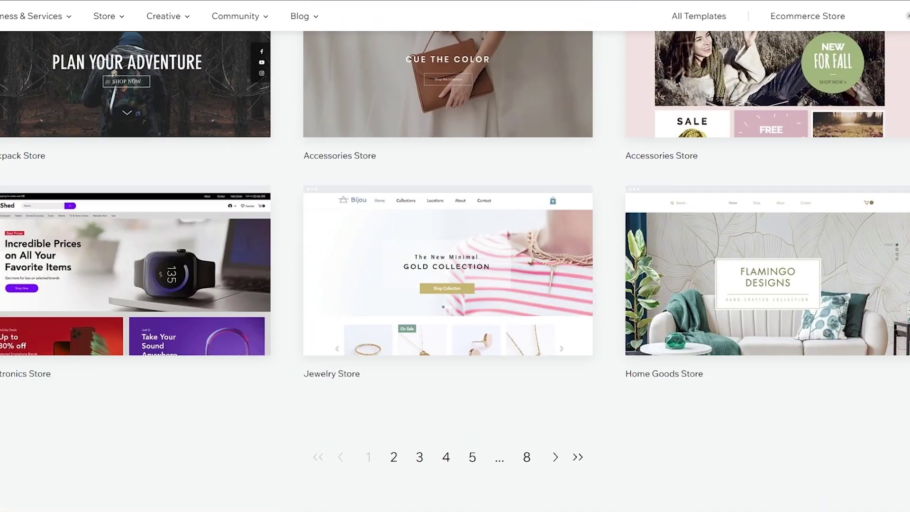
scroll(28, 259, "up", 5)
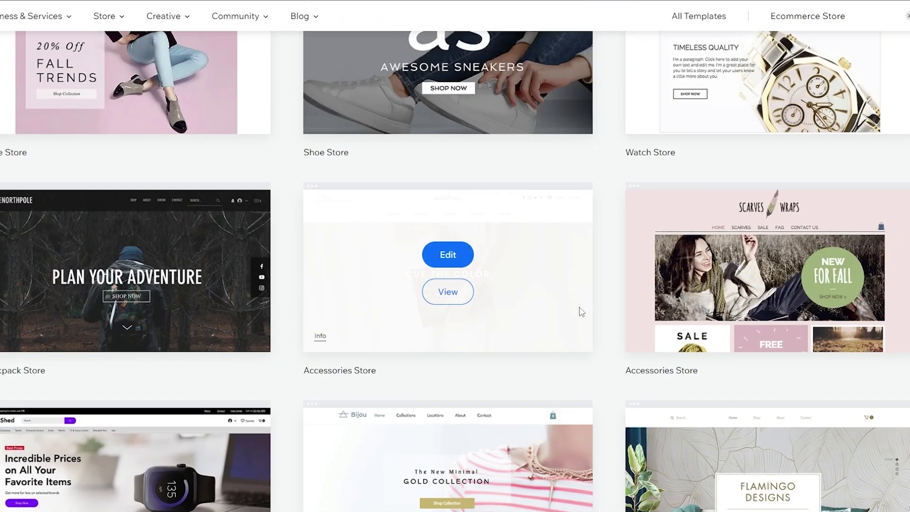
scroll(477, 379, "down", 5)
scroll(408, 406, "up", 1)
scroll(407, 406, "up", 15)
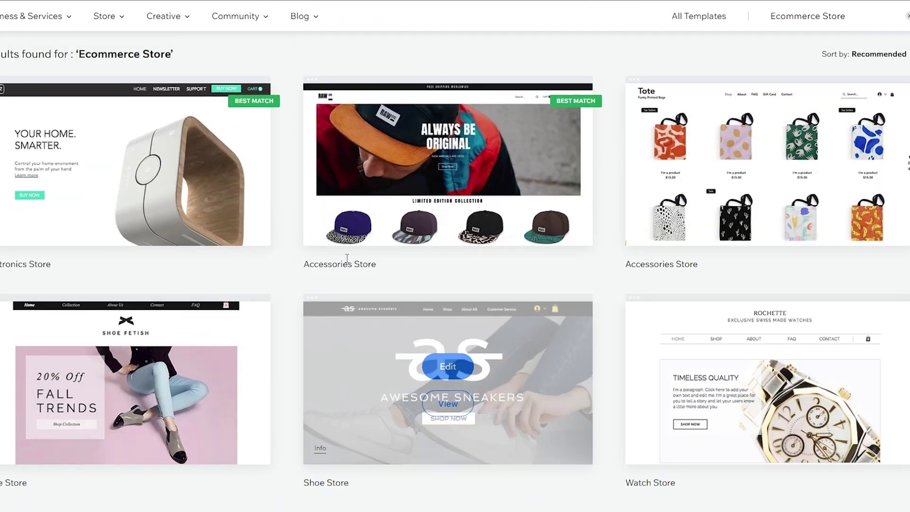
scroll(658, 323, "up", 1)
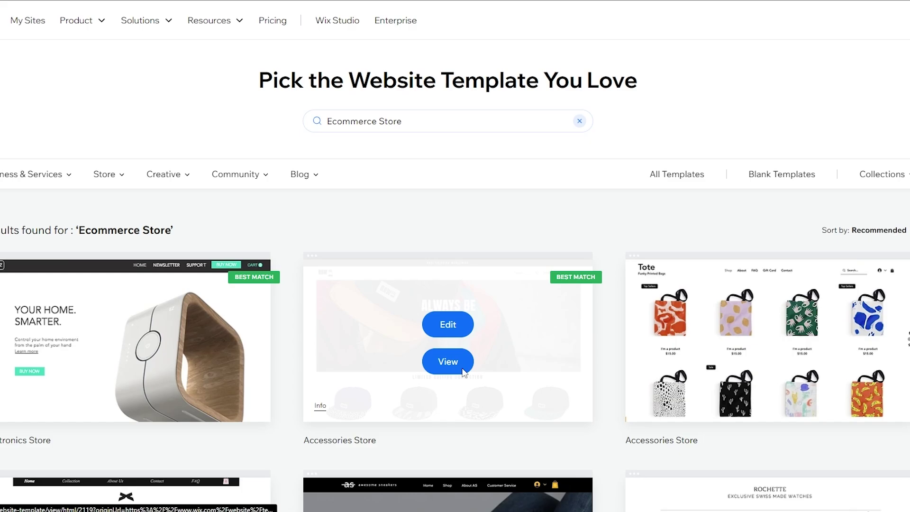
Step: Preview the best-match accessories store template with the caps and examine its home page from header to footer
left_click(461, 370)
scroll(92, 213, "down", 10)
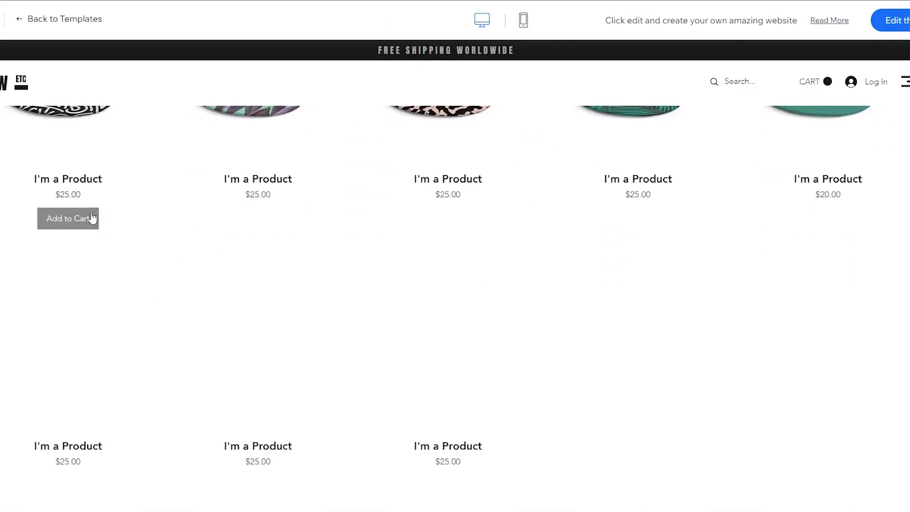
scroll(568, 383, "down", 5)
scroll(586, 387, "up", 15)
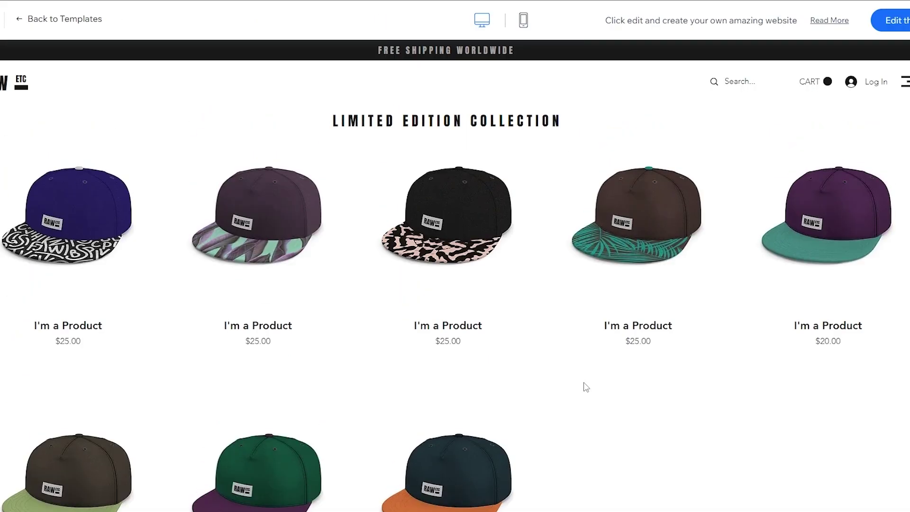
scroll(581, 385, "down", 5)
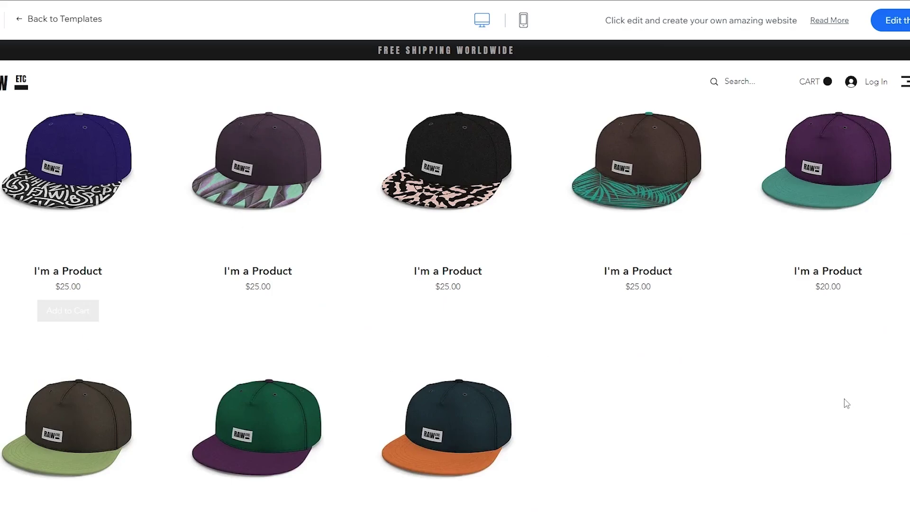
scroll(843, 400, "down", 3)
scroll(690, 355, "down", 5)
scroll(479, 253, "down", 2)
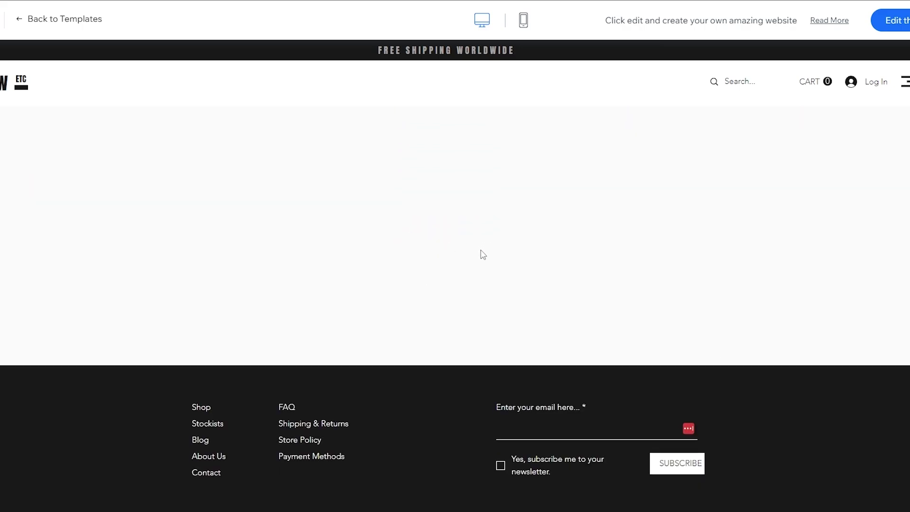
scroll(480, 254, "up", 15)
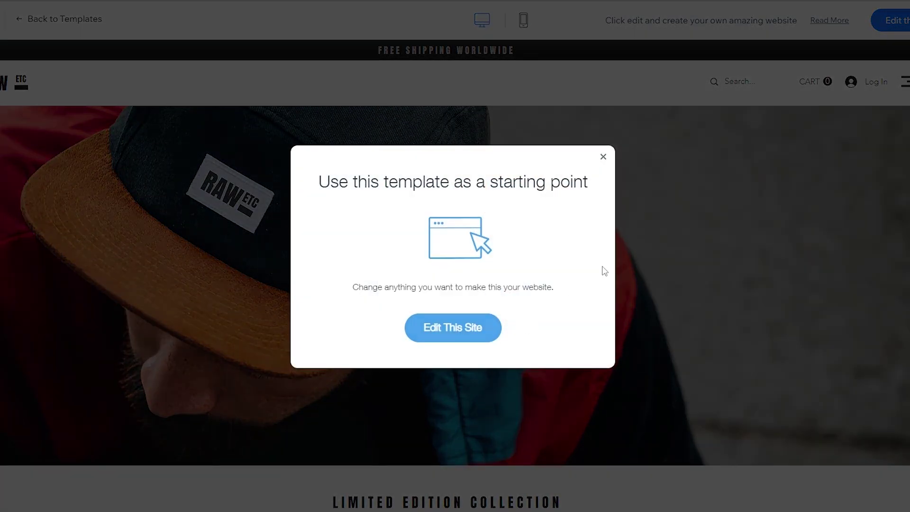
left_click(604, 156)
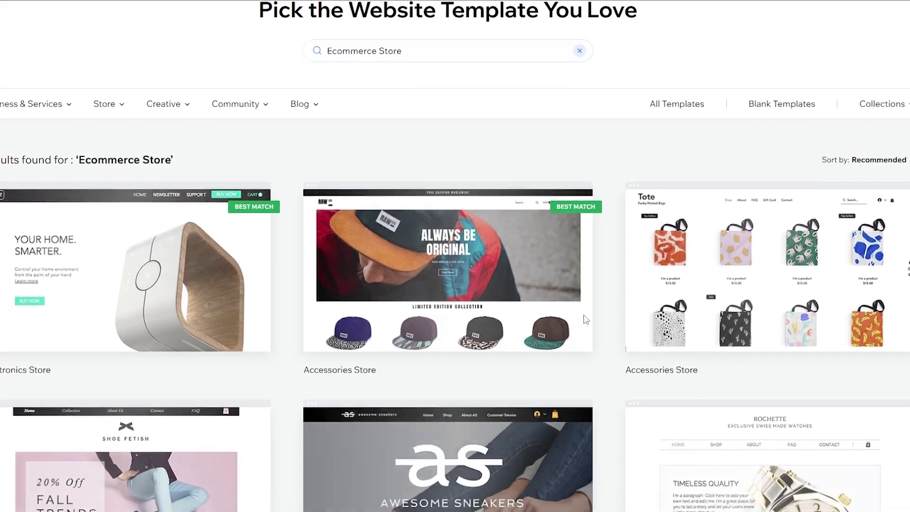
Step: Choose the T SHOP template from the second results page for editing and skip the AI content enhancement
scroll(586, 306, "down", 10)
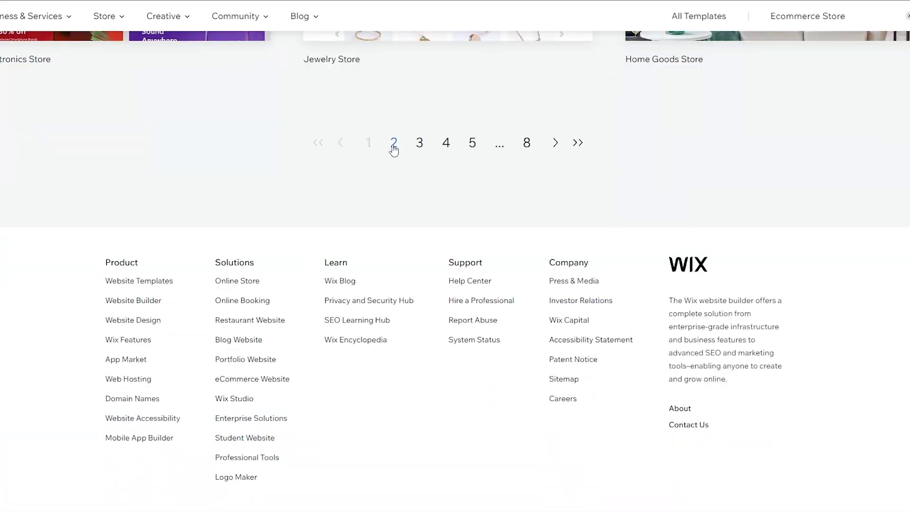
left_click(393, 142)
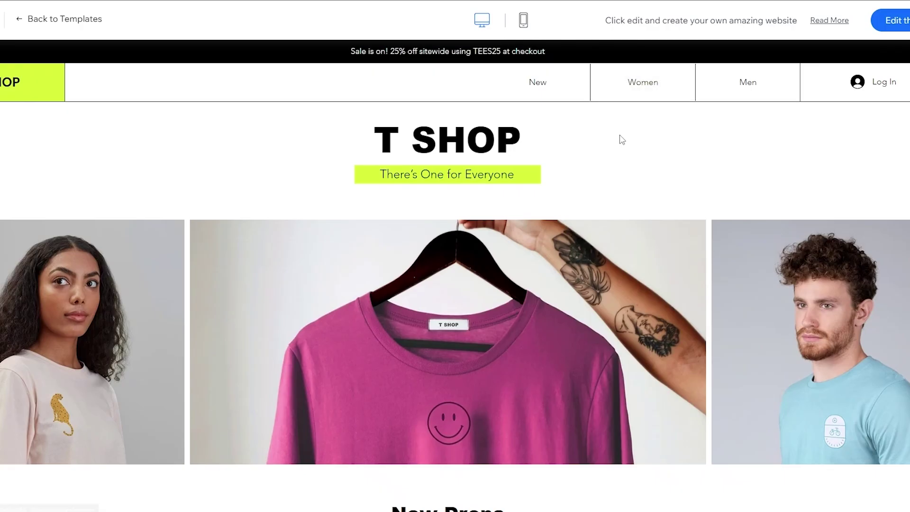
scroll(621, 138, "down", 10)
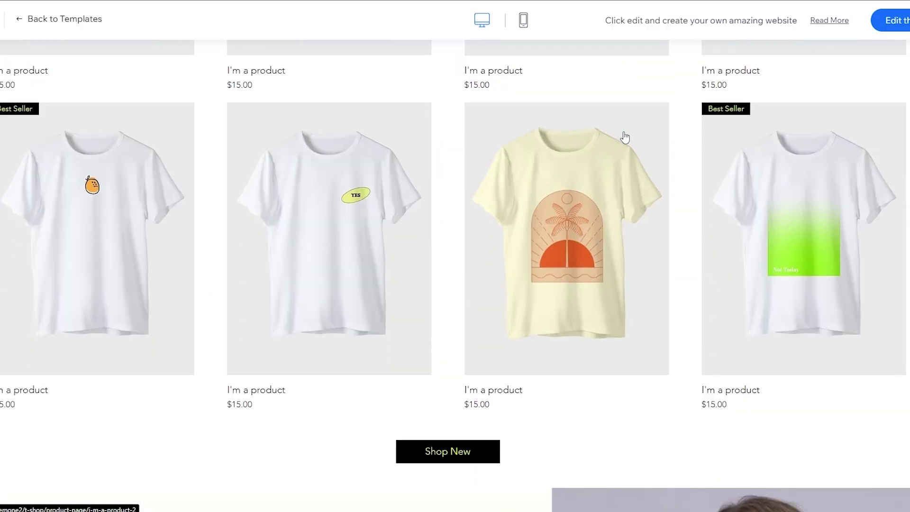
scroll(625, 137, "down", 2)
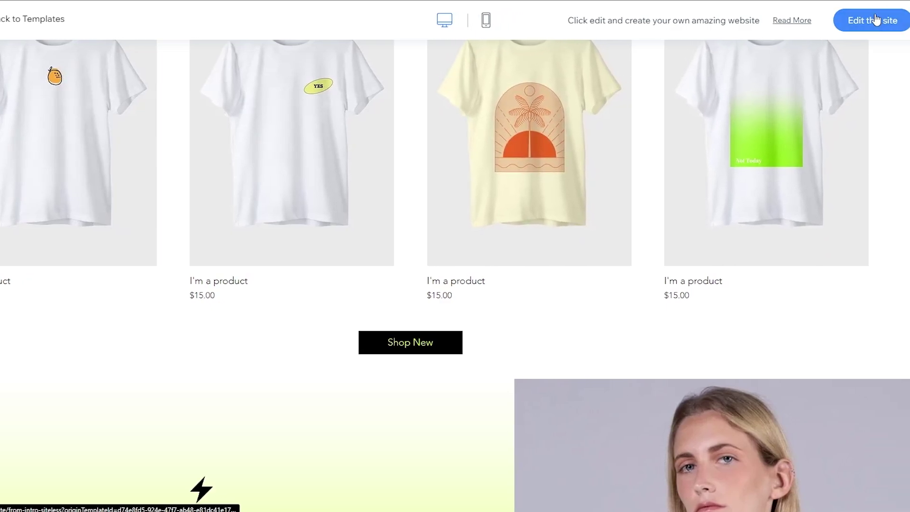
left_click(874, 19)
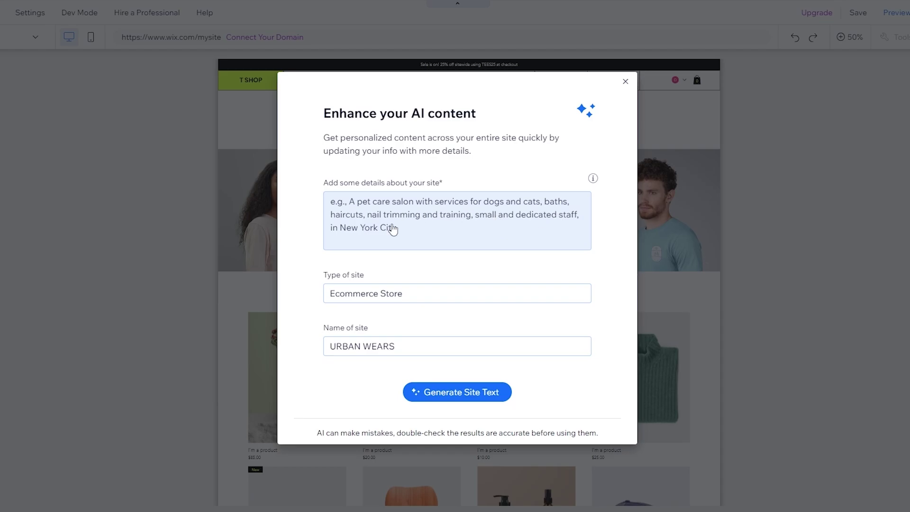
left_click(626, 81)
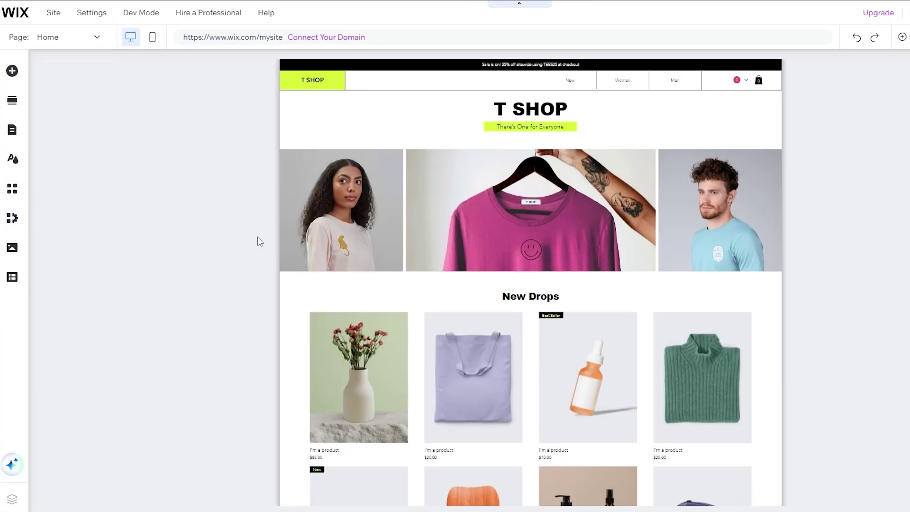
Step: Look through the home page layout, and open the Shop page from the site menu to examine its product grid
scroll(256, 239, "down", 15)
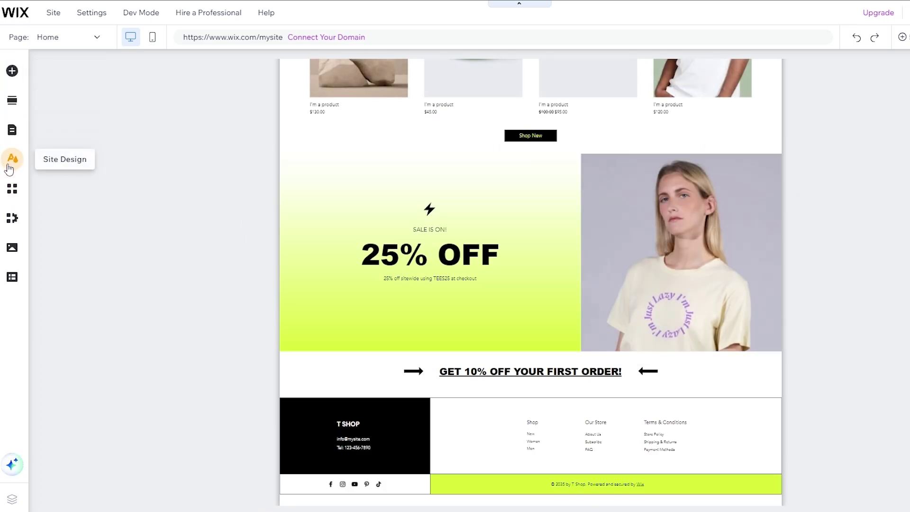
left_click(18, 138)
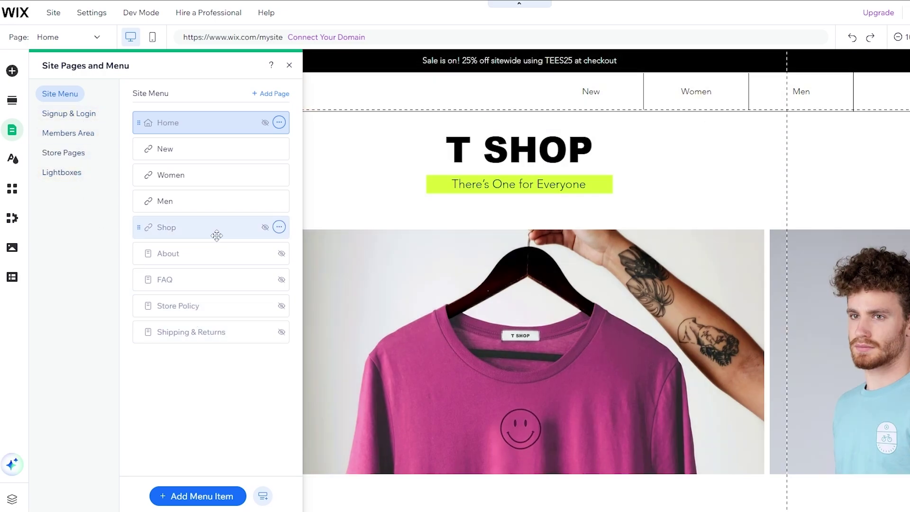
left_click(218, 231)
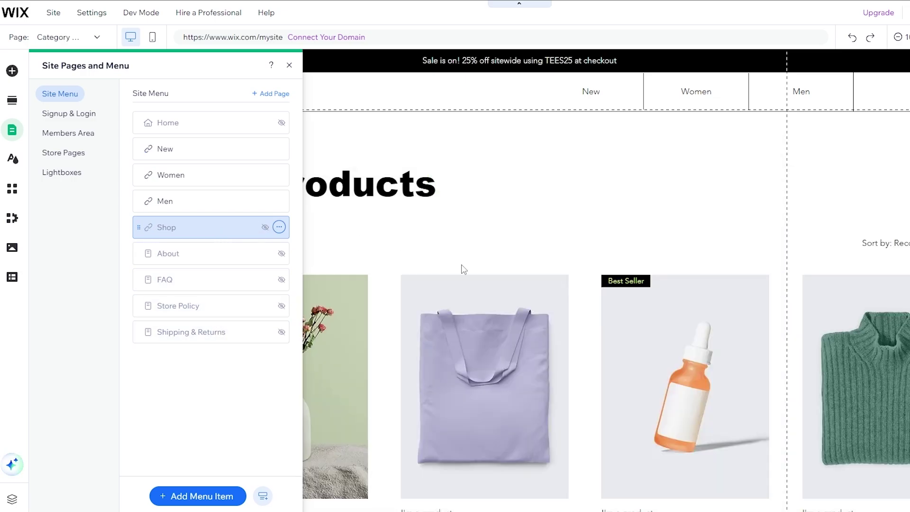
scroll(577, 255, "down", 15)
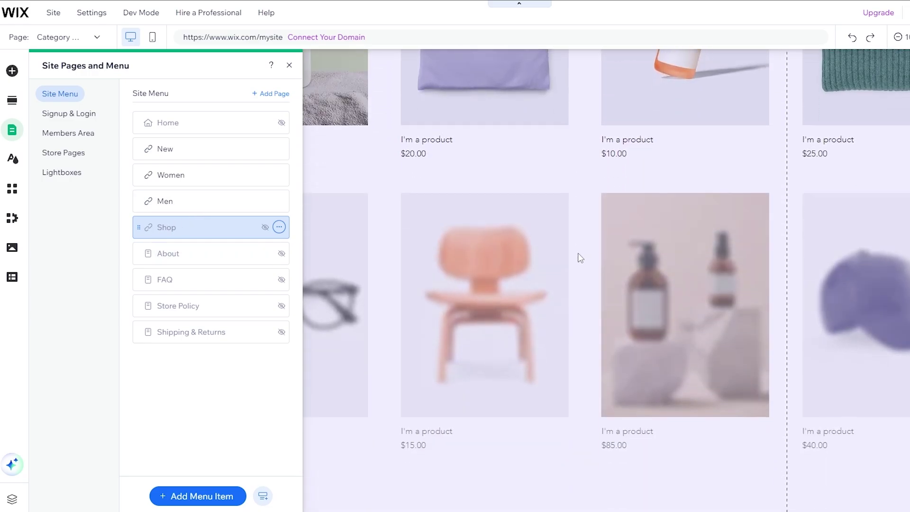
scroll(579, 258, "up", 10)
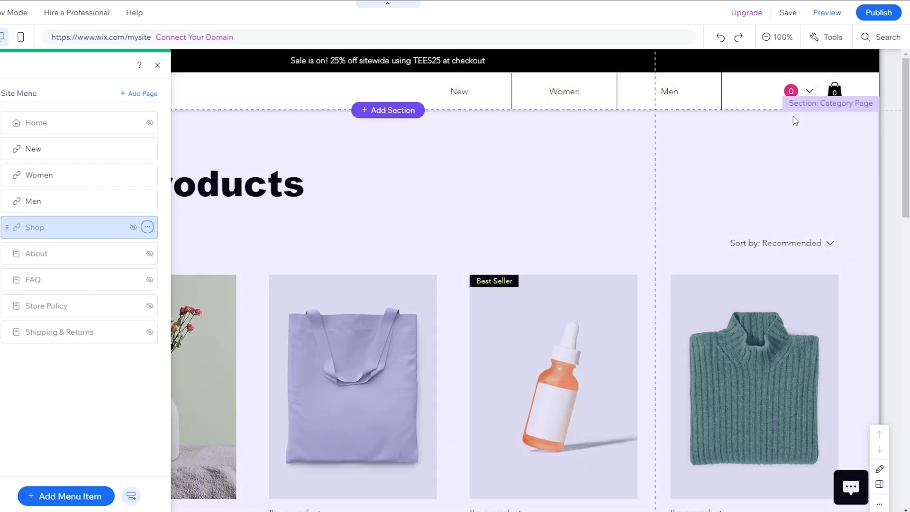
Step: Preview the site on the Shop page, check the side cart and the All Products listing, and return to the editor
left_click(795, 121)
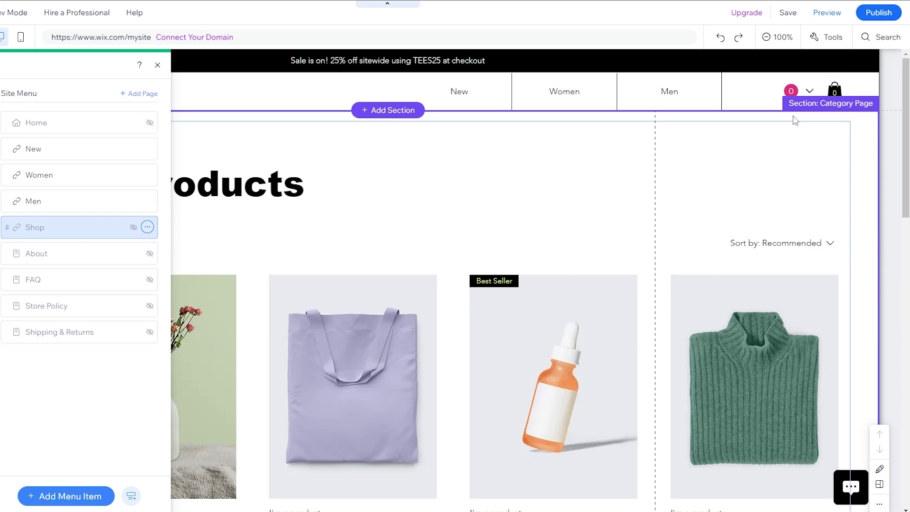
left_click(826, 15)
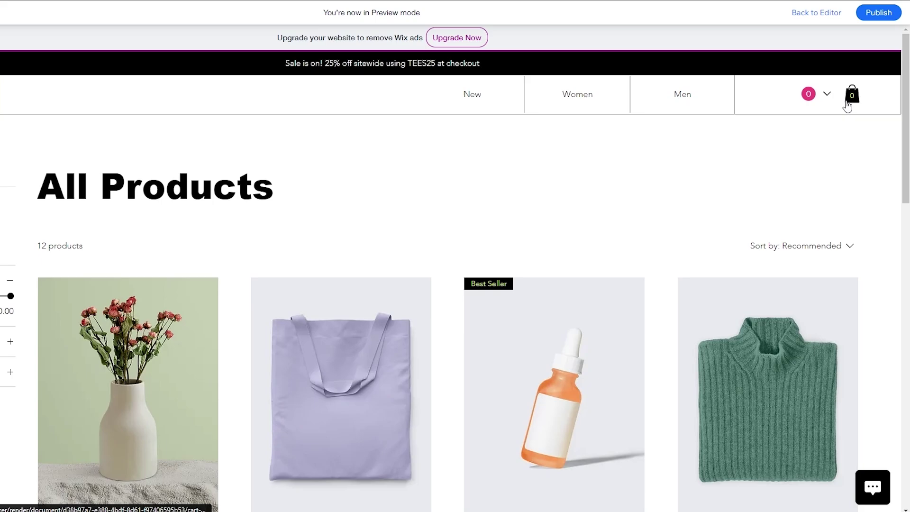
left_click(852, 96)
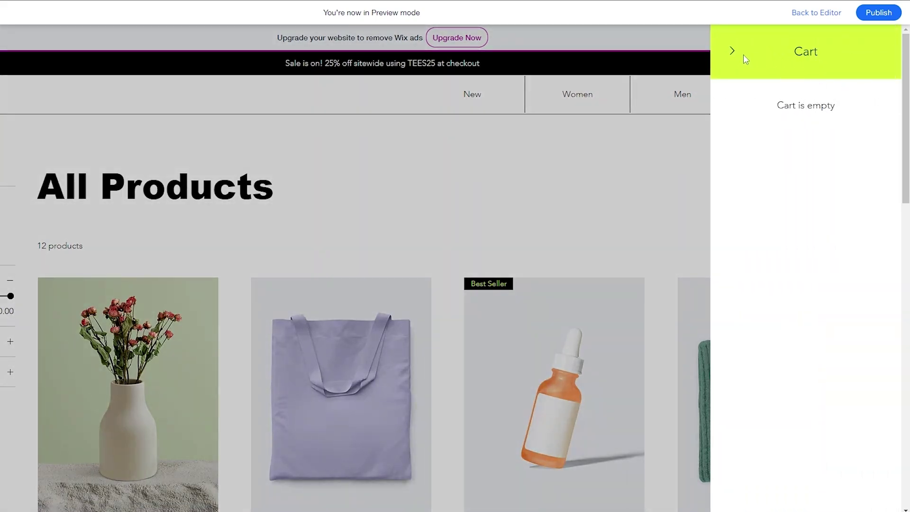
left_click(732, 54)
scroll(763, 199, "down", 10)
scroll(798, 197, "up", 10)
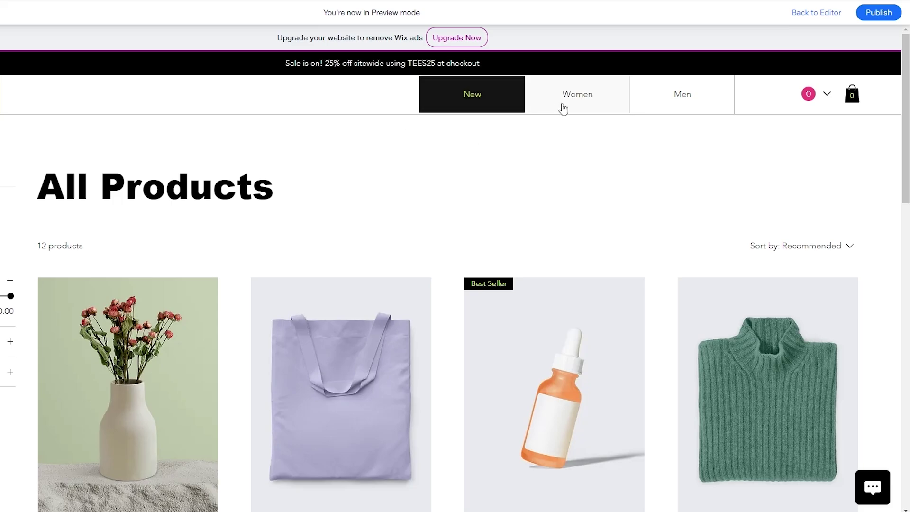
left_click(851, 96)
scroll(763, 157, "down", 10)
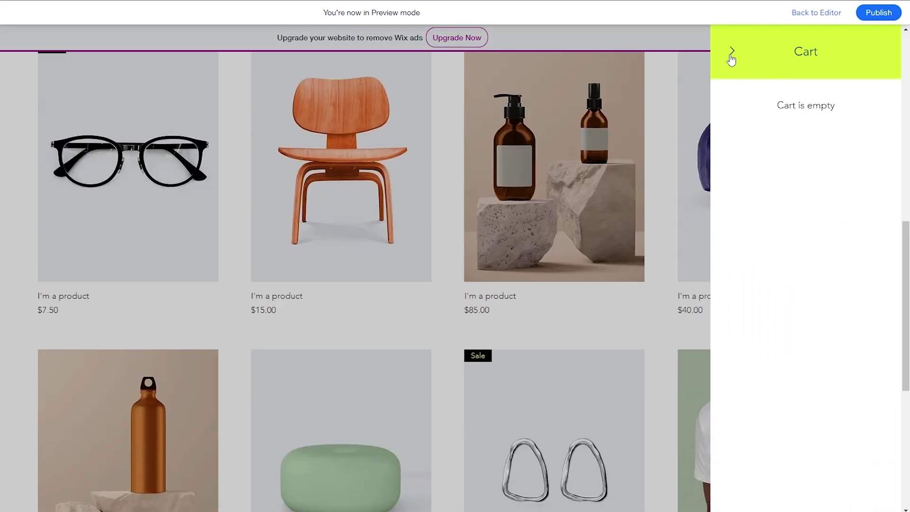
left_click(731, 55)
scroll(622, 138, "up", 10)
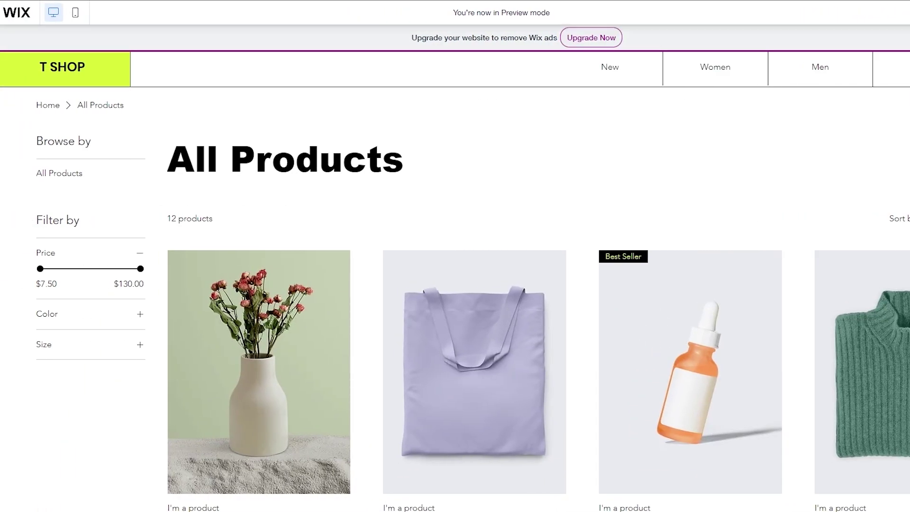
key("ctrl+shift+p")
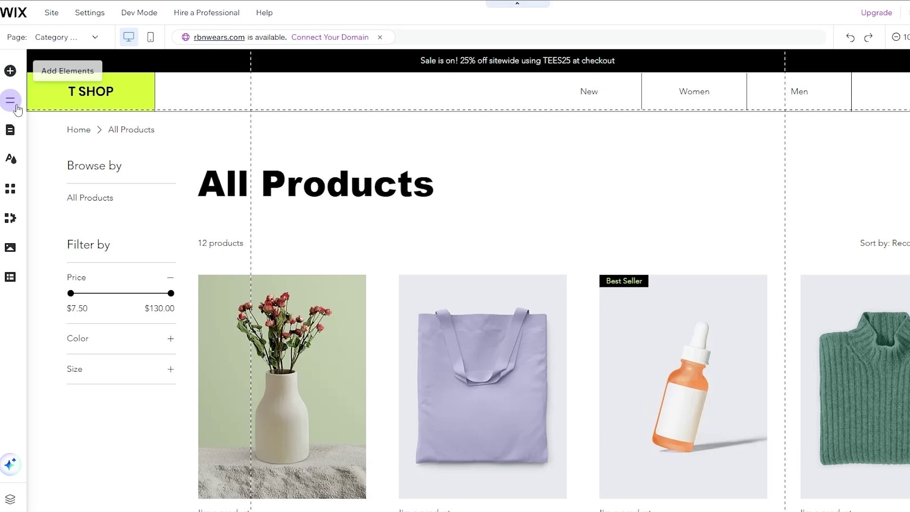
Step: Review the site menu and store pages lists, and open the Cart Page to examine its content
left_click(7, 137)
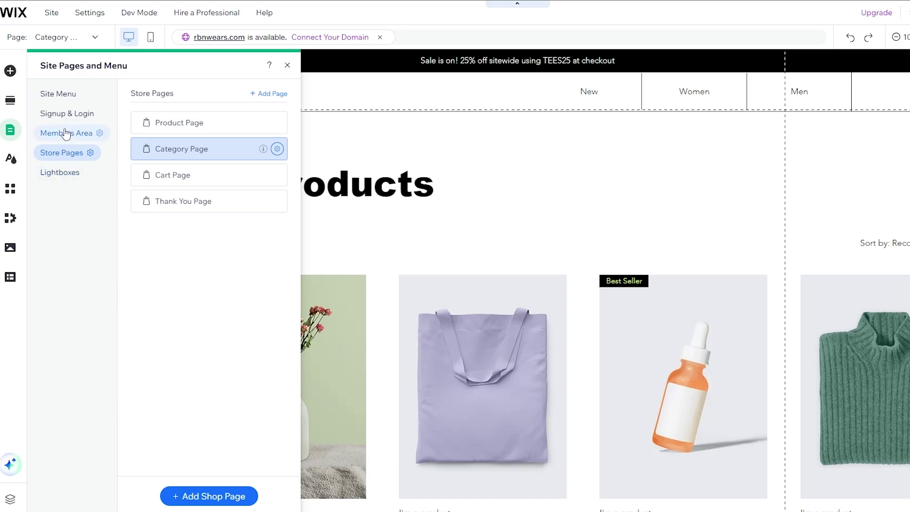
left_click(69, 103)
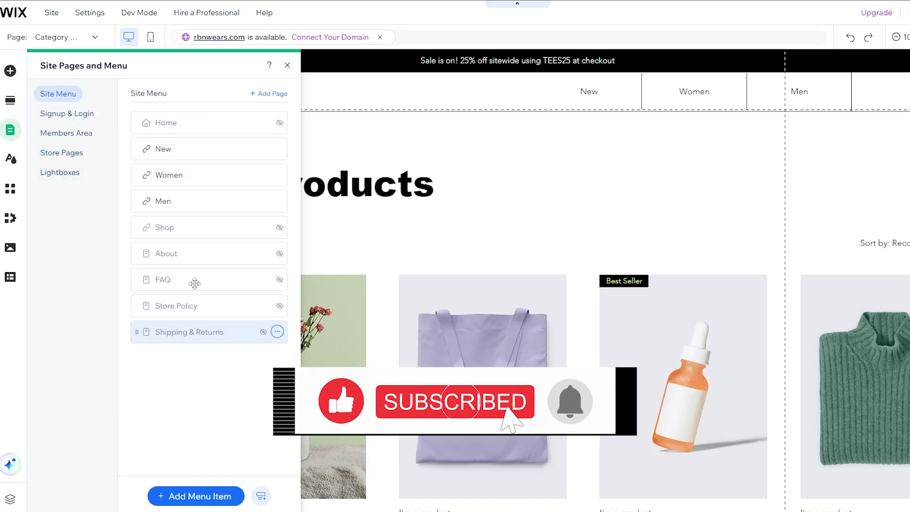
left_click(59, 154)
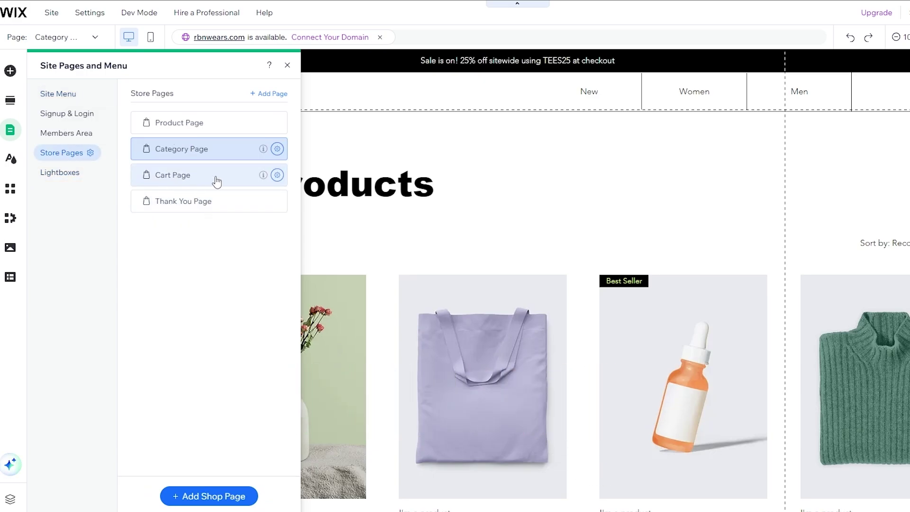
left_click(178, 182)
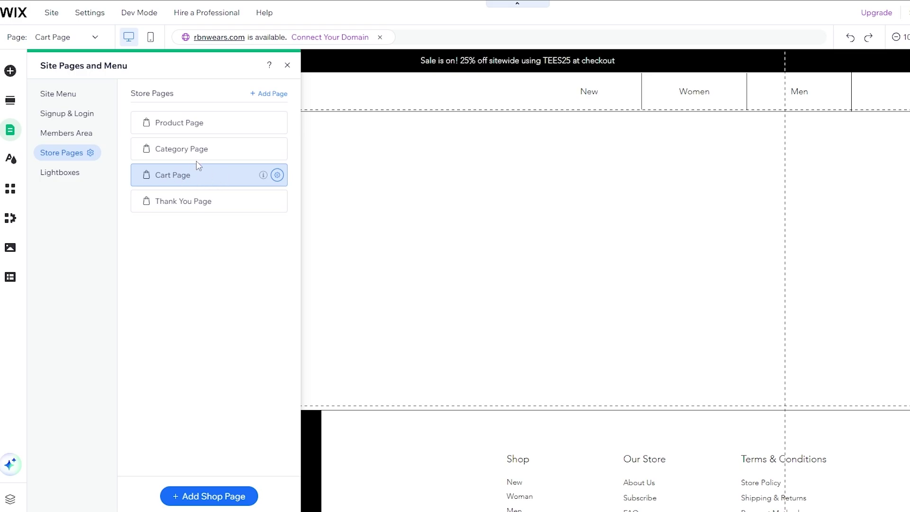
scroll(578, 266, "down", 2)
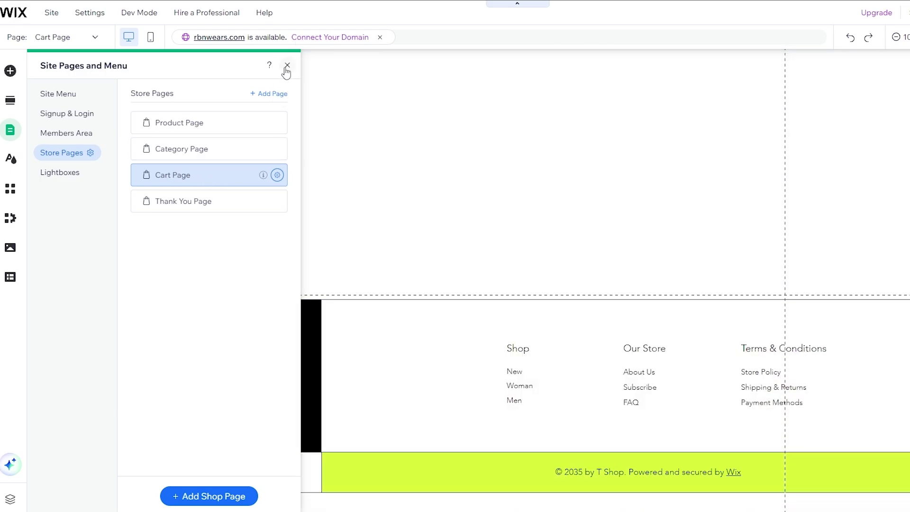
left_click(286, 66)
scroll(504, 258, "up", 2)
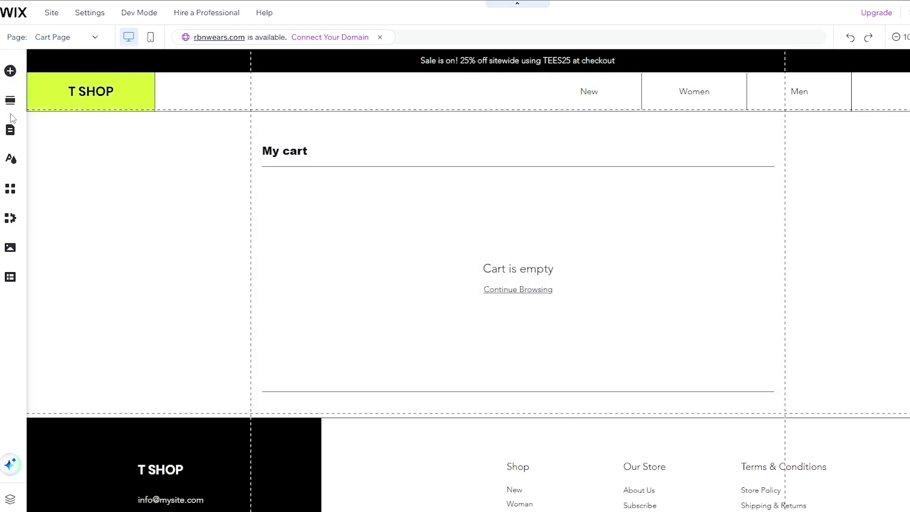
Step: Try to add a new shop page from the store pages list
left_click(14, 110)
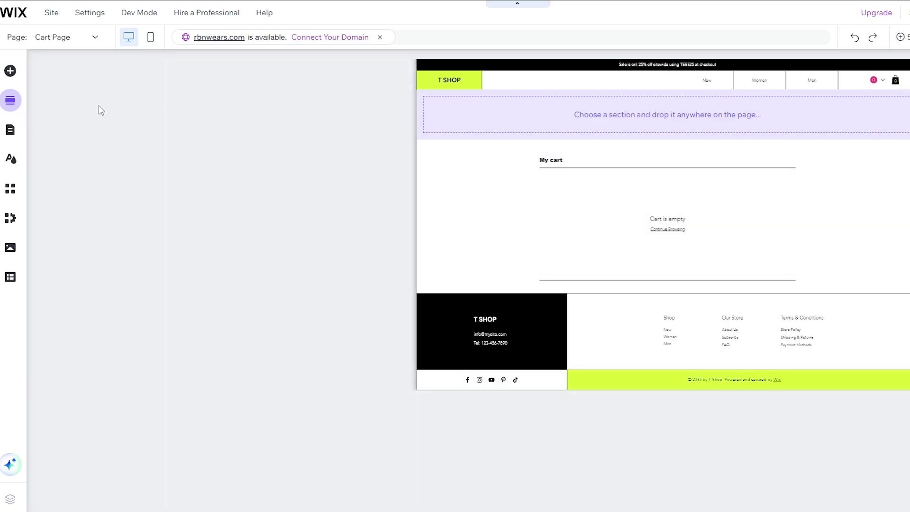
left_click(11, 139)
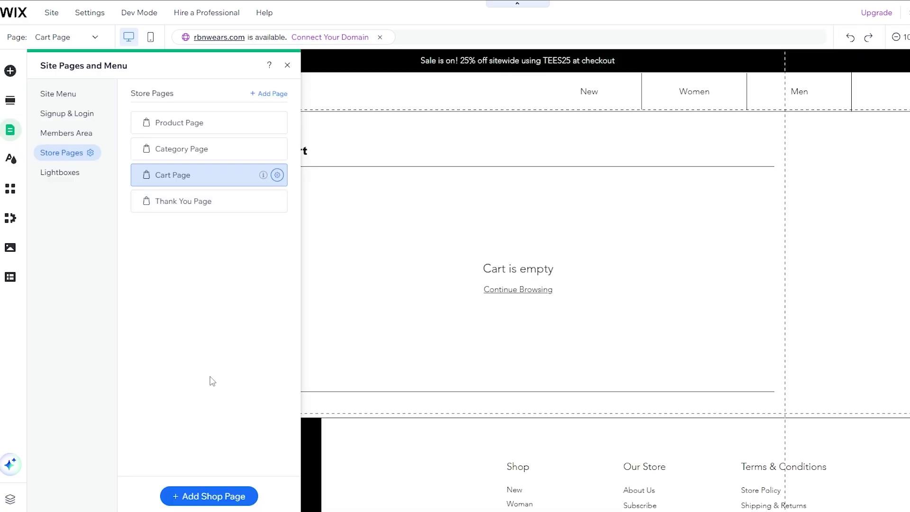
left_click(206, 498)
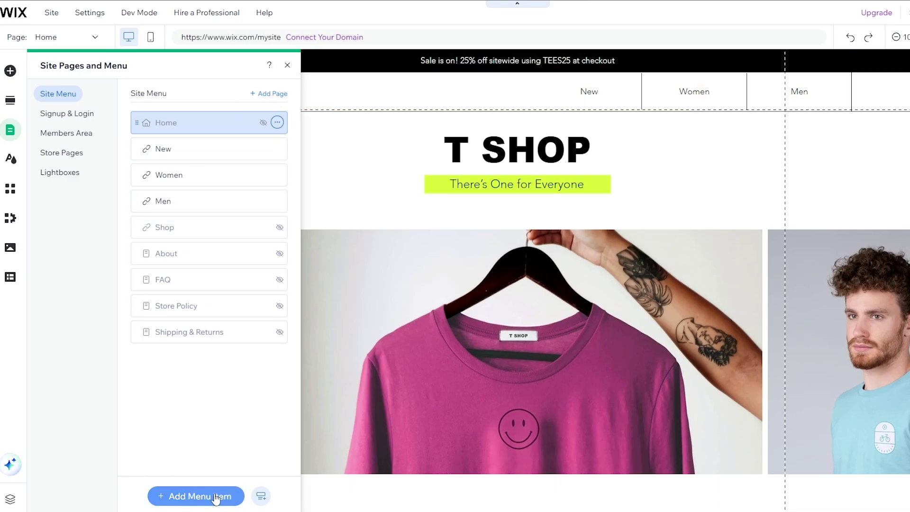
Step: Open the Cart Page's layout settings from the store pages list
left_click(87, 154)
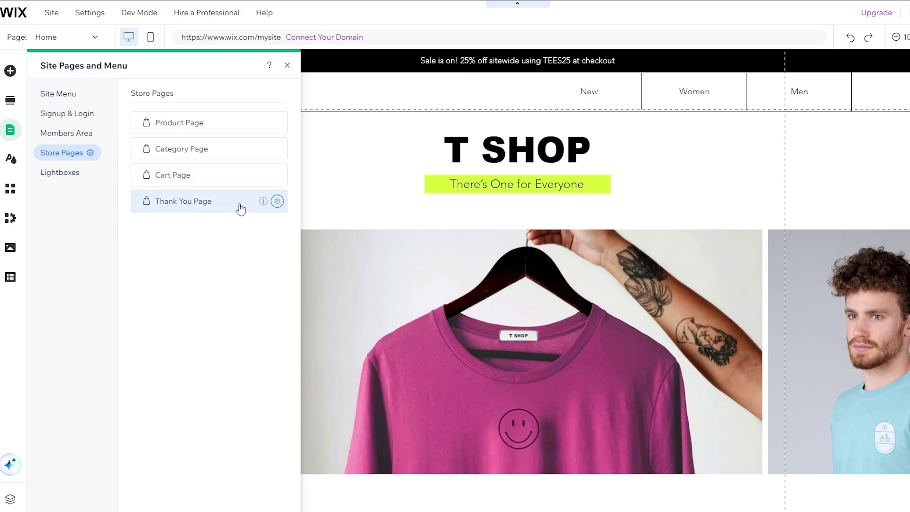
left_click(225, 176)
left_click(277, 175)
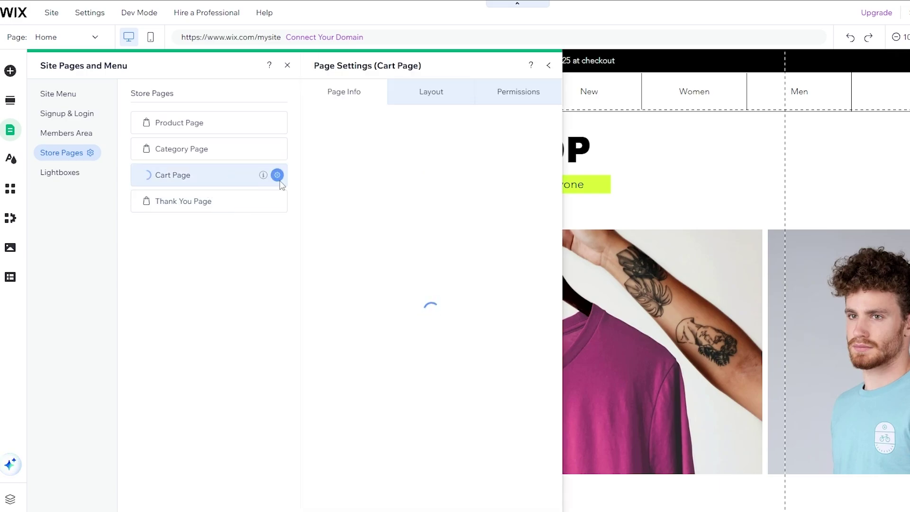
left_click(474, 95)
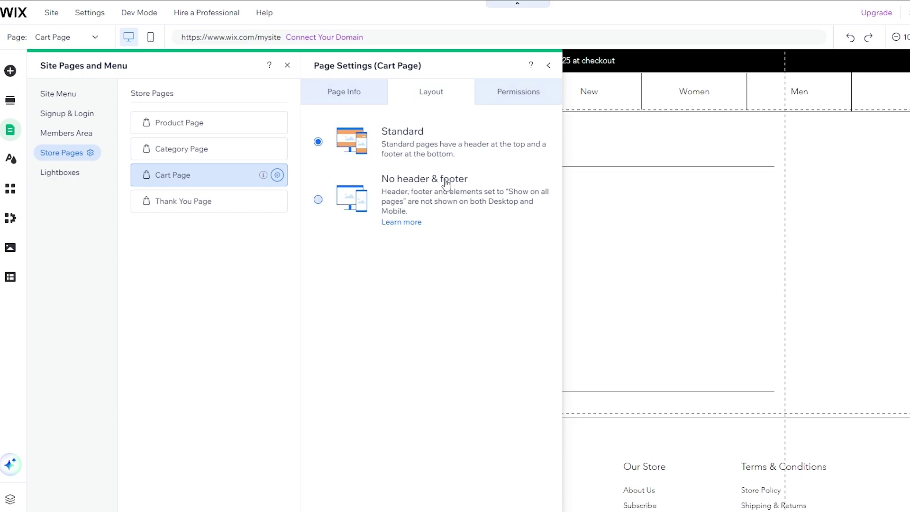
Step: Try the No header & footer layout on the Cart Page, restore the Standard layout, and close the page settings
left_click(318, 199)
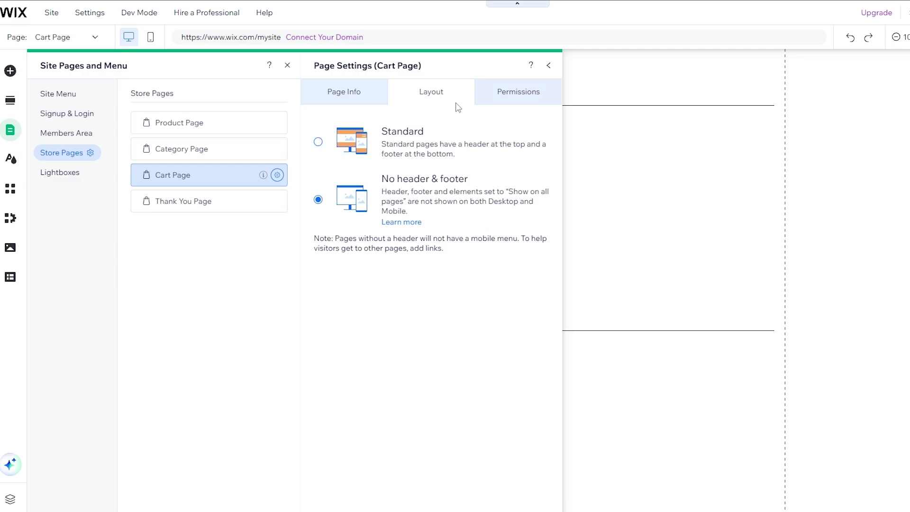
left_click(318, 142)
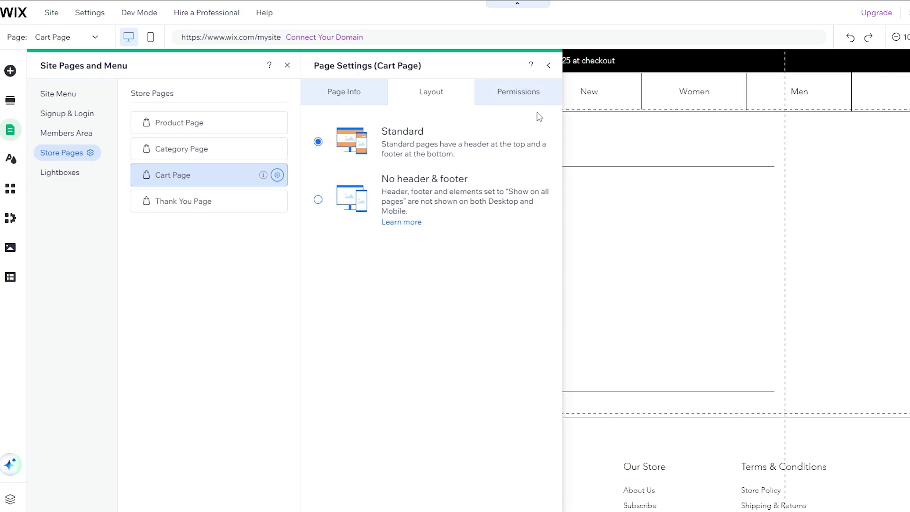
left_click(548, 67)
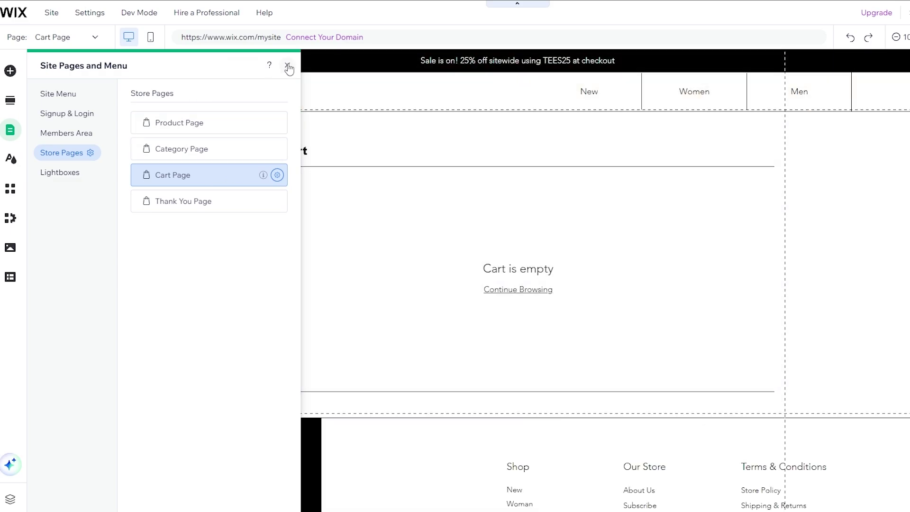
left_click(287, 65)
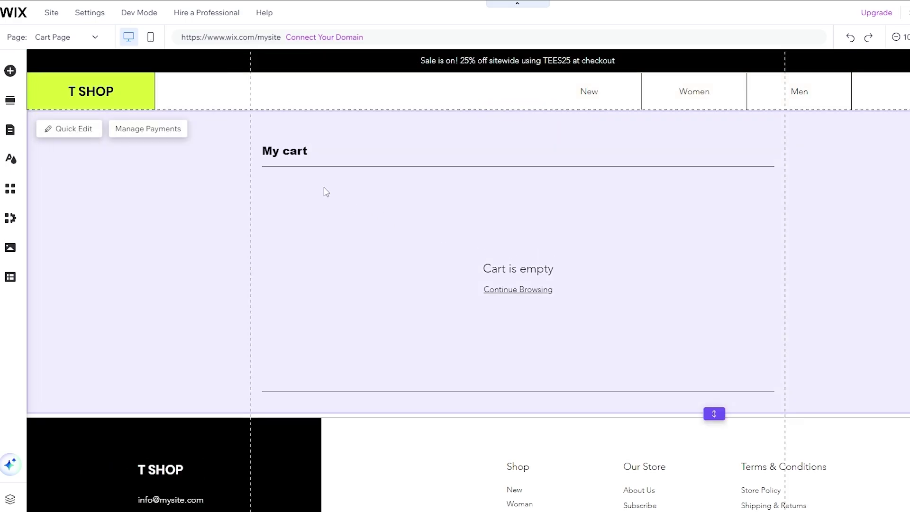
scroll(630, 271, "down", 2)
scroll(630, 271, "up", 2)
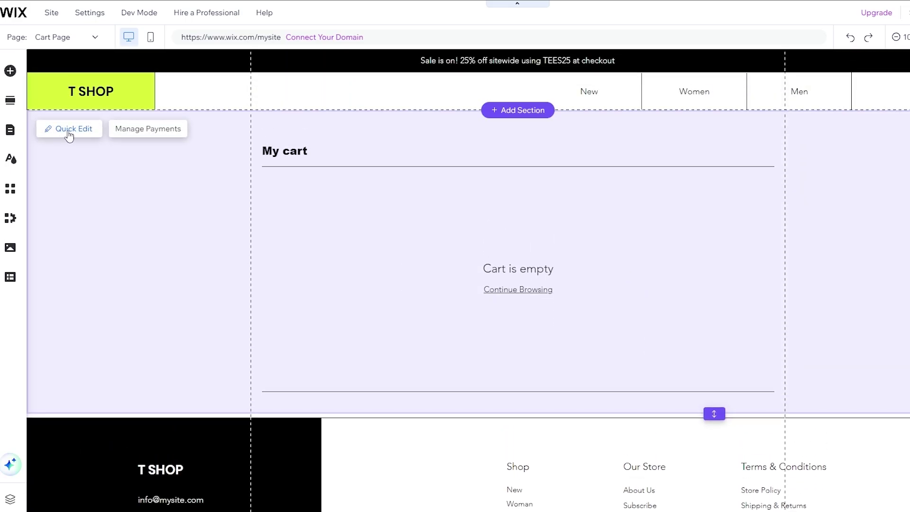
Step: Open the payment settings from the Cart Page and dismiss the business location prompt
left_click(165, 136)
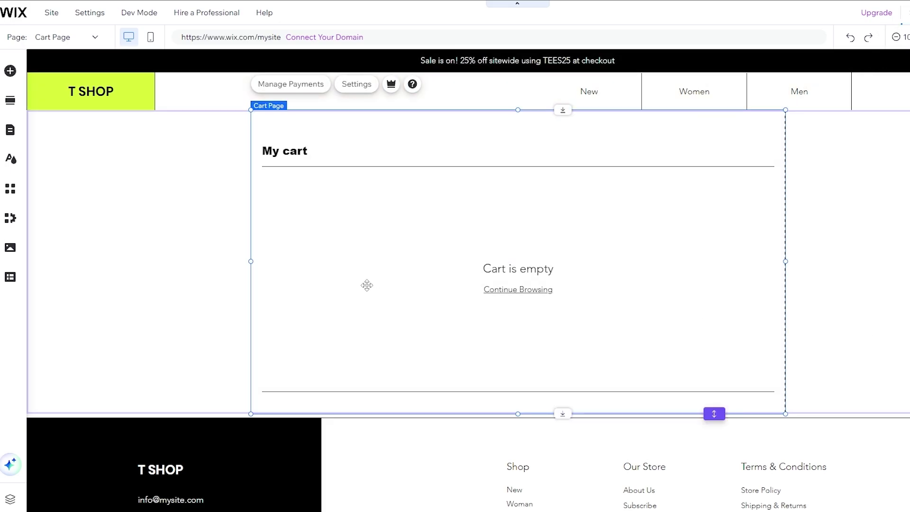
left_click(206, 273)
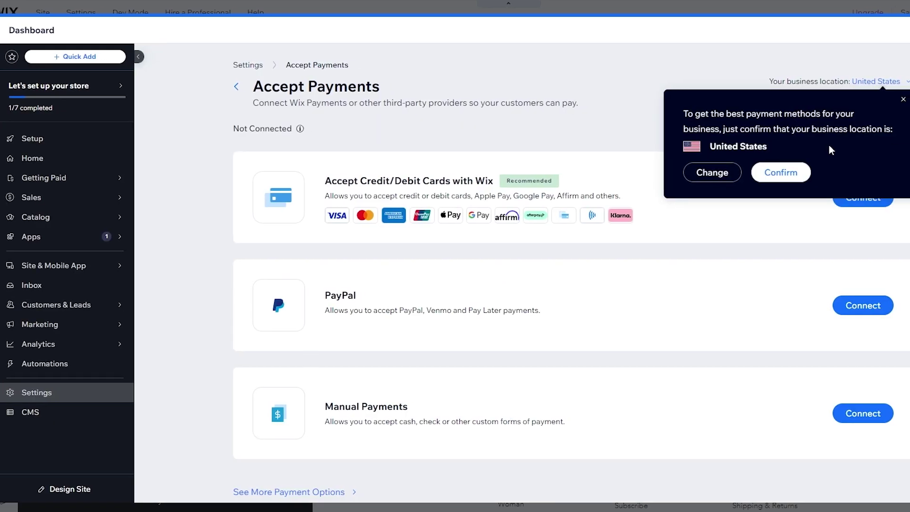
left_click(900, 103)
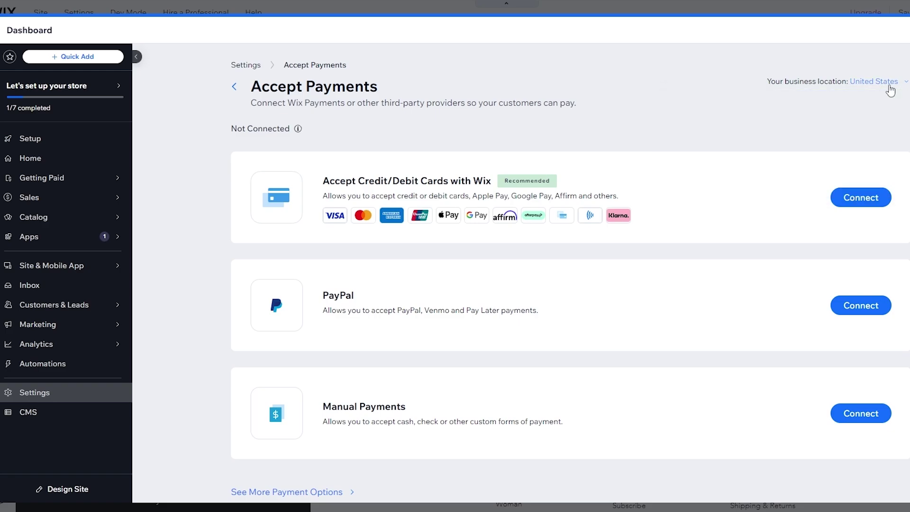
Step: Look through the list of countries for the business location and close it without choosing another one
left_click(881, 83)
scroll(431, 277, "down", 5)
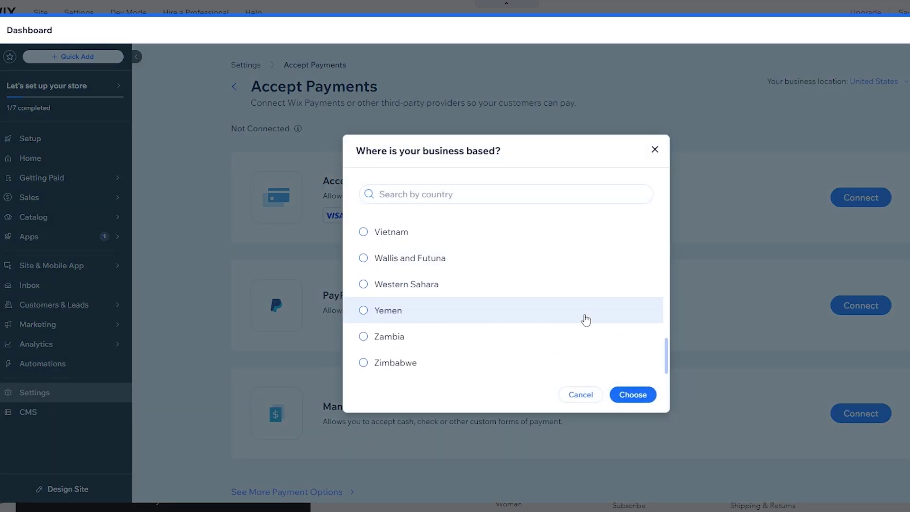
scroll(569, 243, "up", 10)
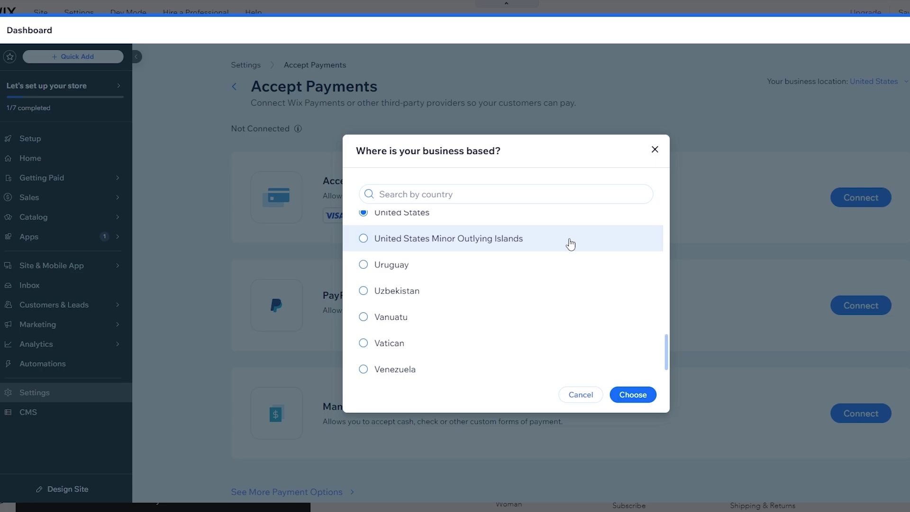
left_click(655, 150)
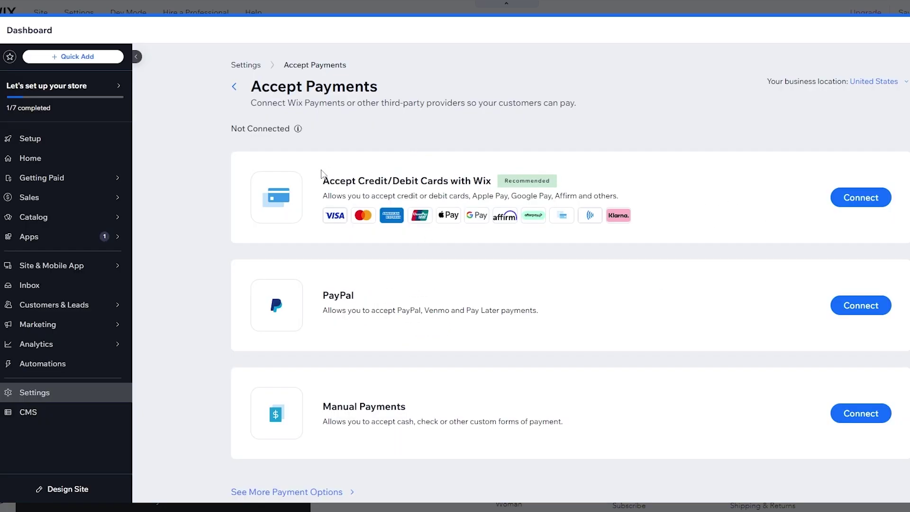
Step: Start connecting credit/debit card payments with Wix and declare that no prohibited products or services are sold
left_click_drag(327, 179, 488, 182)
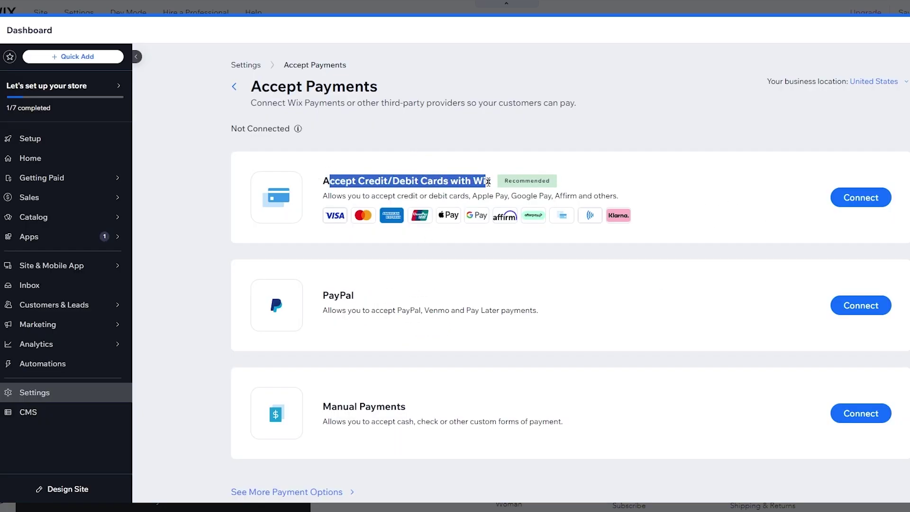
left_click_drag(339, 187, 460, 182)
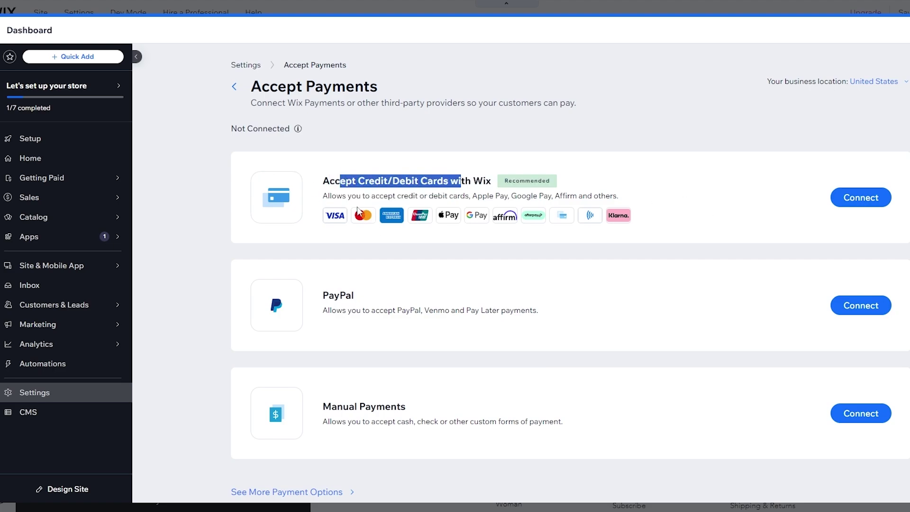
left_click_drag(379, 197, 612, 198)
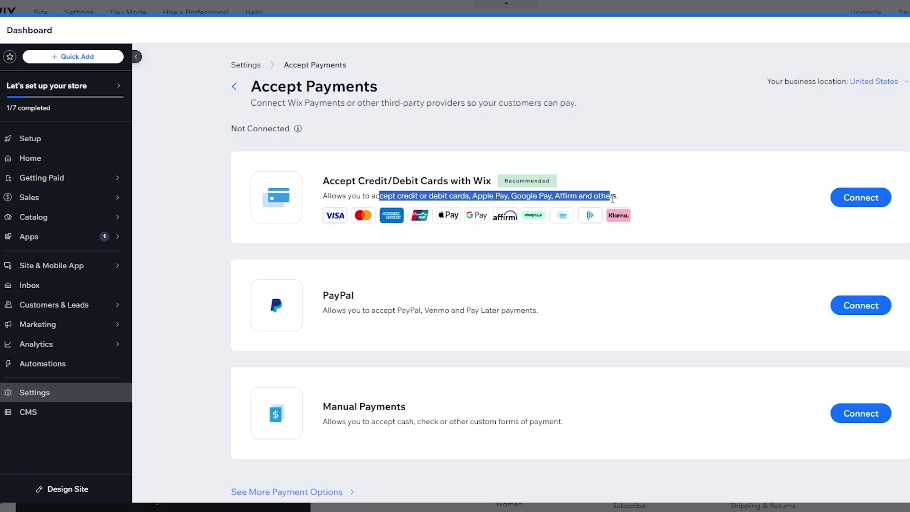
left_click(866, 203)
scroll(303, 379, "down", 1)
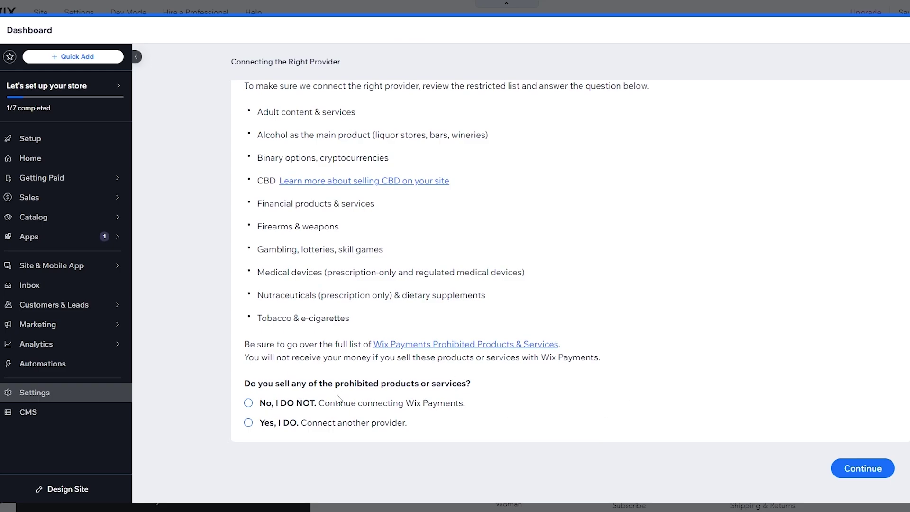
left_click_drag(264, 384, 374, 385)
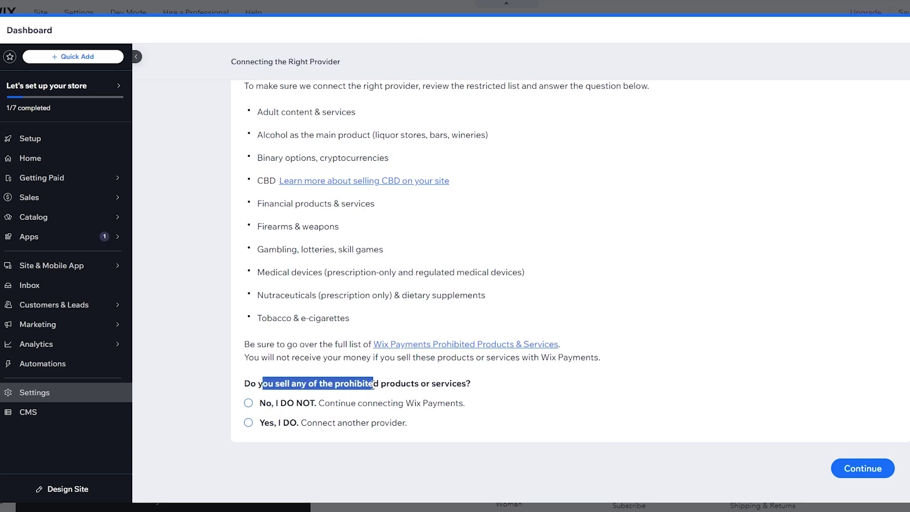
left_click(266, 411)
scroll(768, 460, "down", 1)
left_click(825, 467)
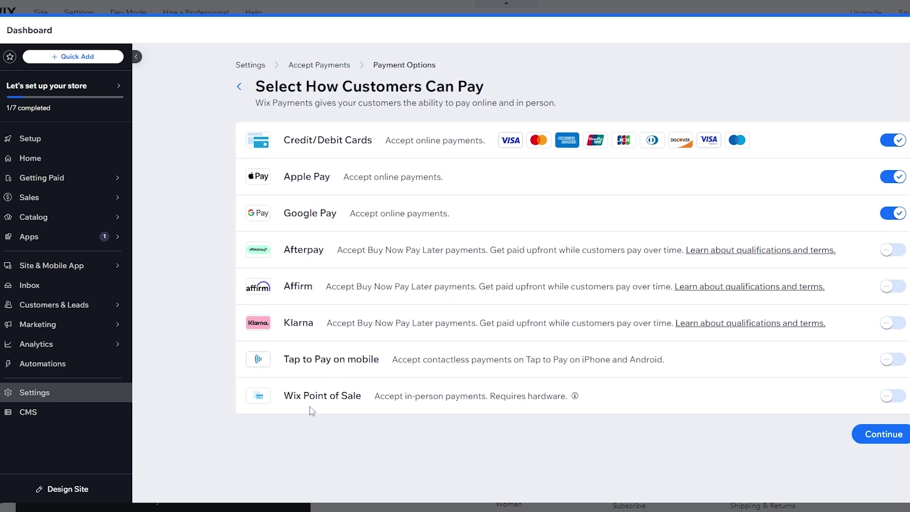
Step: Connect Wix Payments with credit/debit cards, Apple Pay and Google Pay, dismiss the upgrade offer, and return to the site editor
left_click(886, 441)
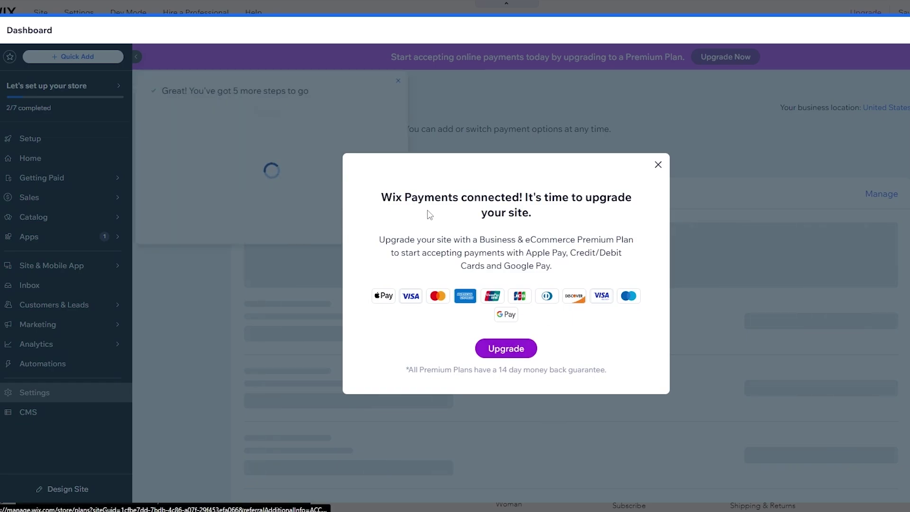
left_click_drag(381, 197, 614, 198)
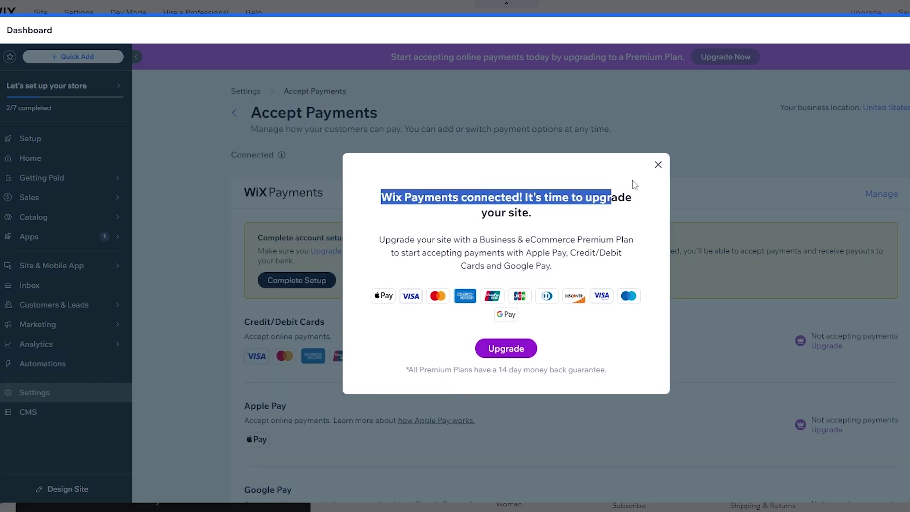
left_click(658, 165)
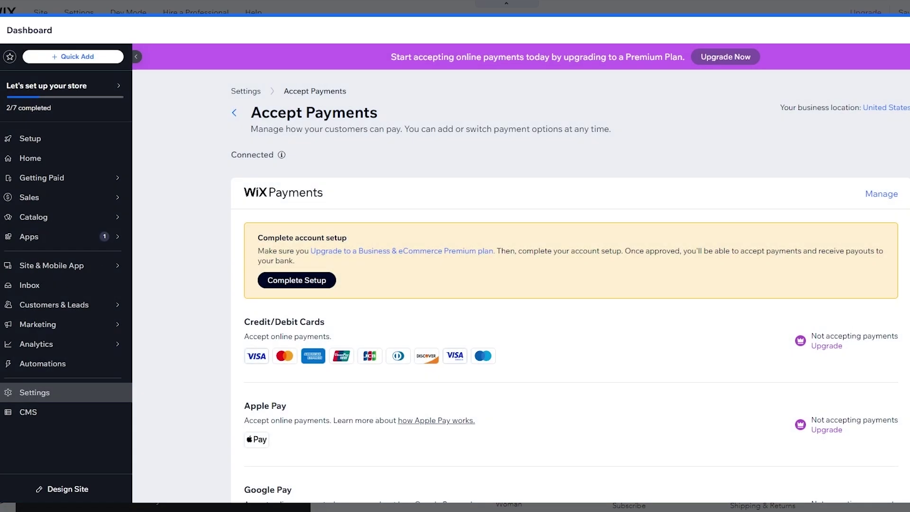
key("Escape")
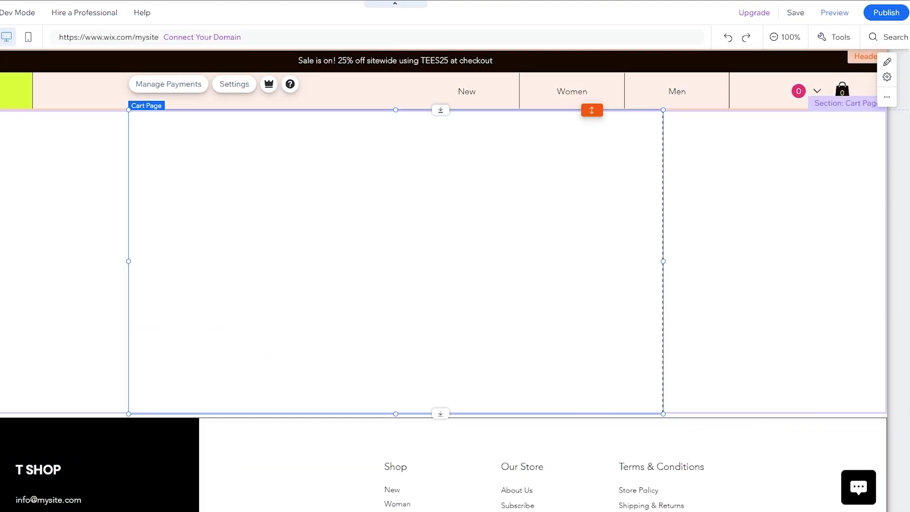
Step: Review the header's Quick Edit options for backgrounds, text, menu and cart icon, and close them without changes
scroll(806, 308, "down", 4)
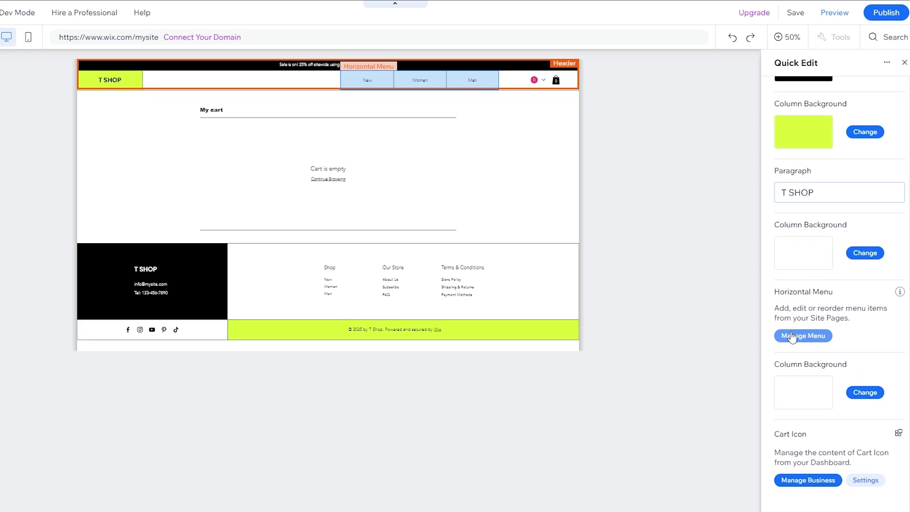
scroll(810, 340, "up", 4)
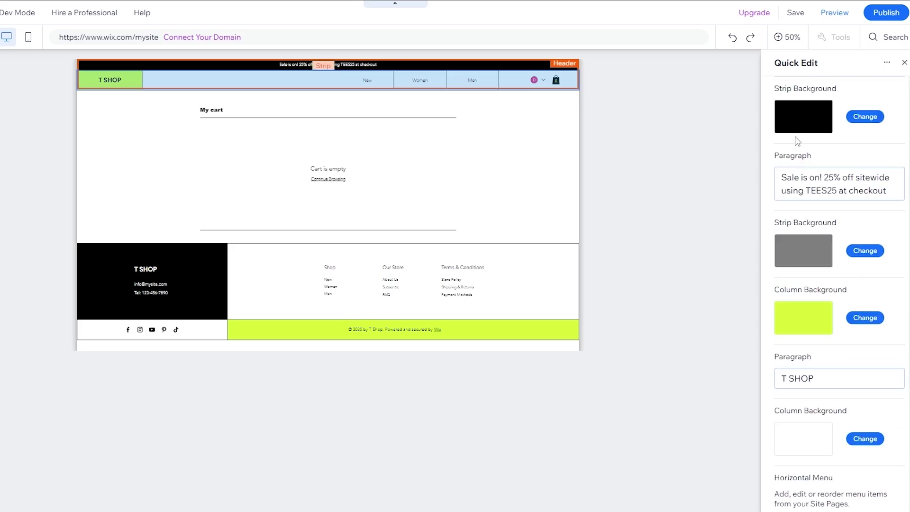
scroll(859, 347, "down", 1)
scroll(860, 411, "down", 3)
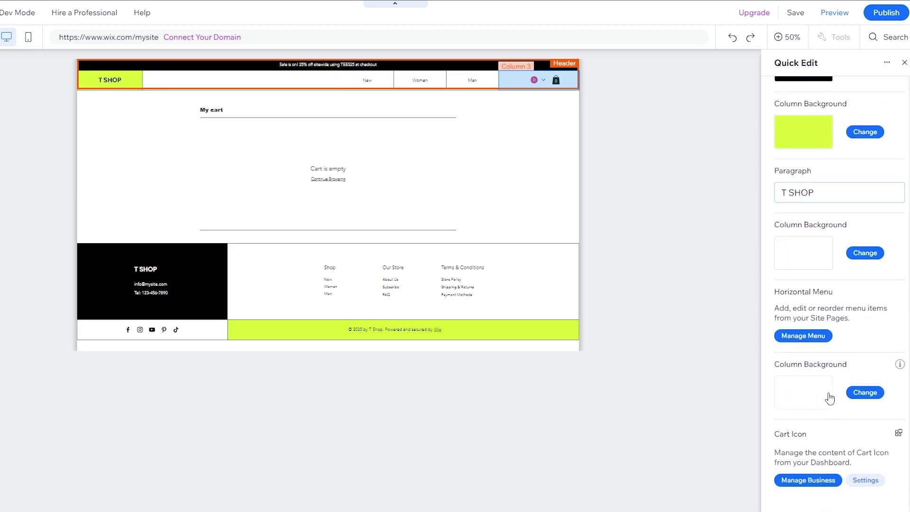
scroll(853, 363, "up", 3)
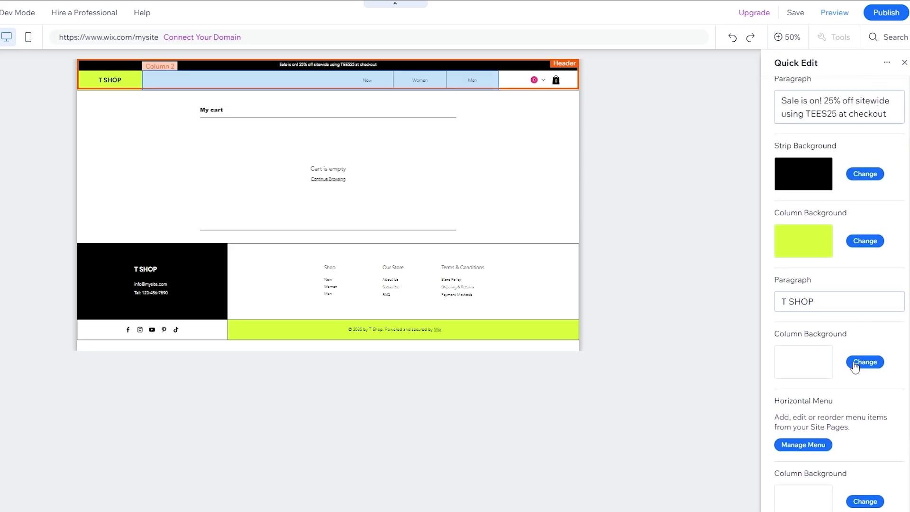
scroll(876, 290, "up", 2)
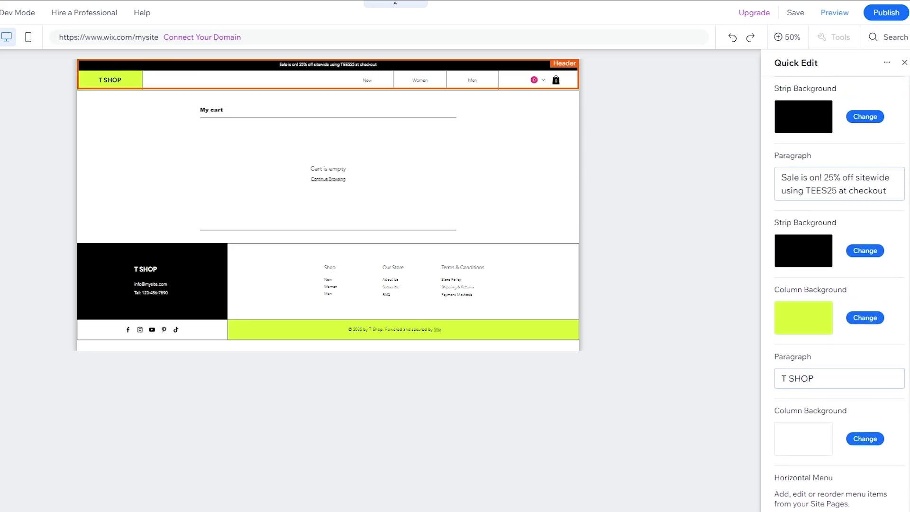
left_click(905, 63)
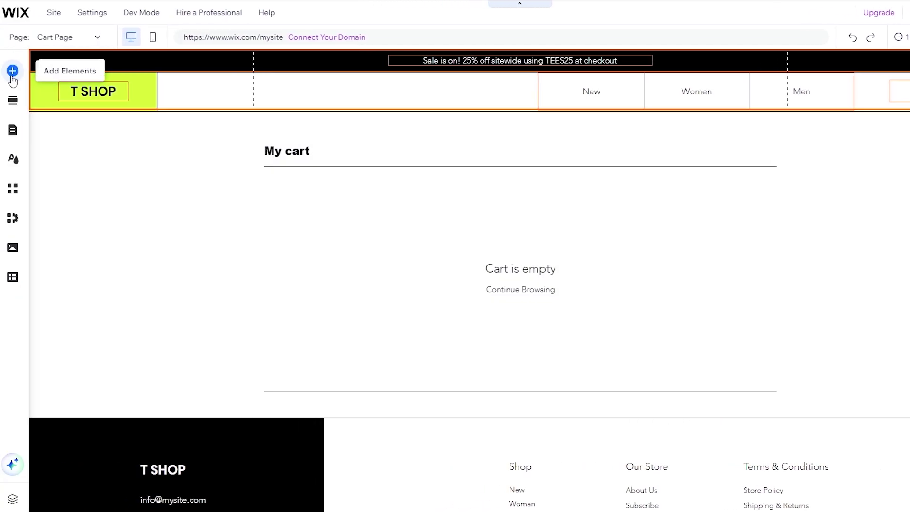
Step: Open the elements library and look through its Decorative, Strip, Social and Payments categories
left_click(13, 72)
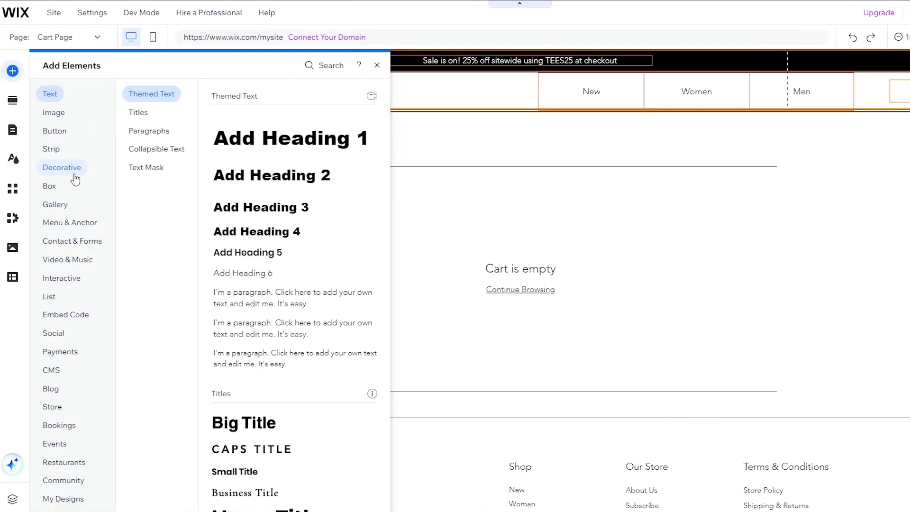
left_click(58, 168)
left_click(56, 151)
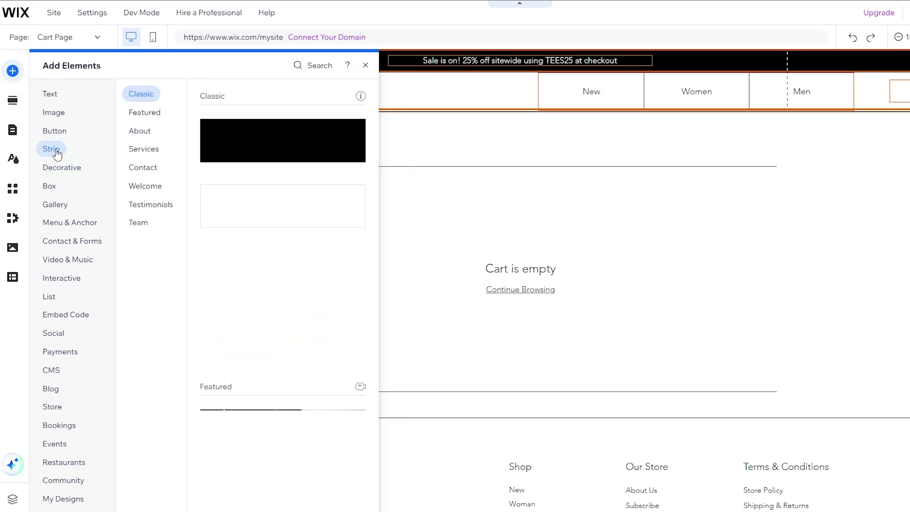
left_click(67, 332)
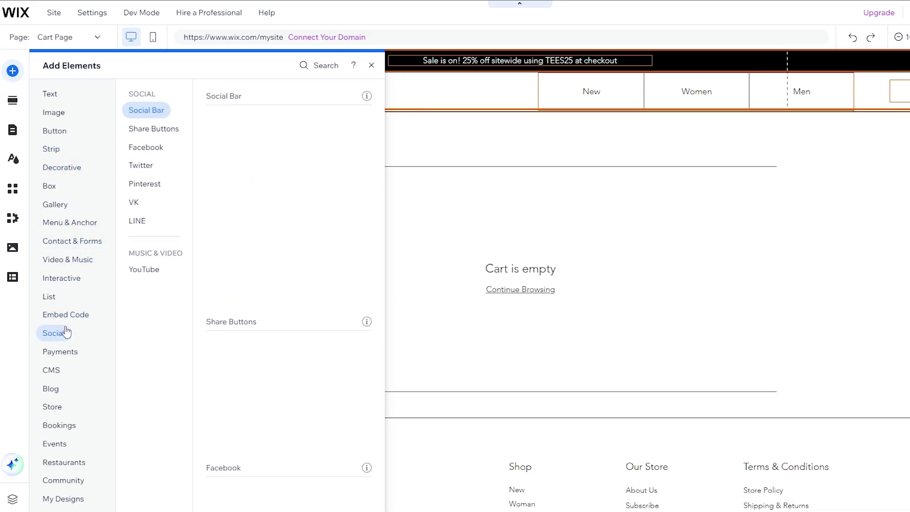
left_click(70, 361)
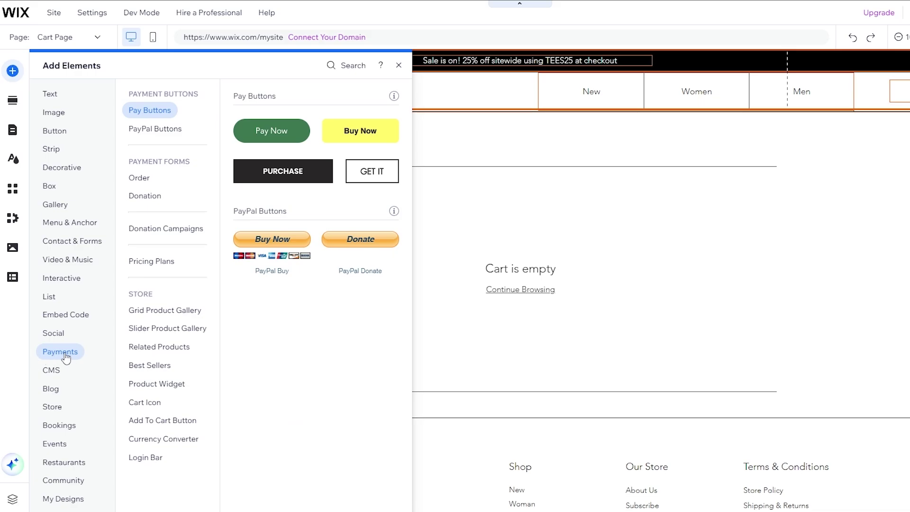
Step: Examine the pricing plans, donation campaigns, payment forms and PayPal buttons among the payment elements
left_click(159, 265)
left_click(165, 236)
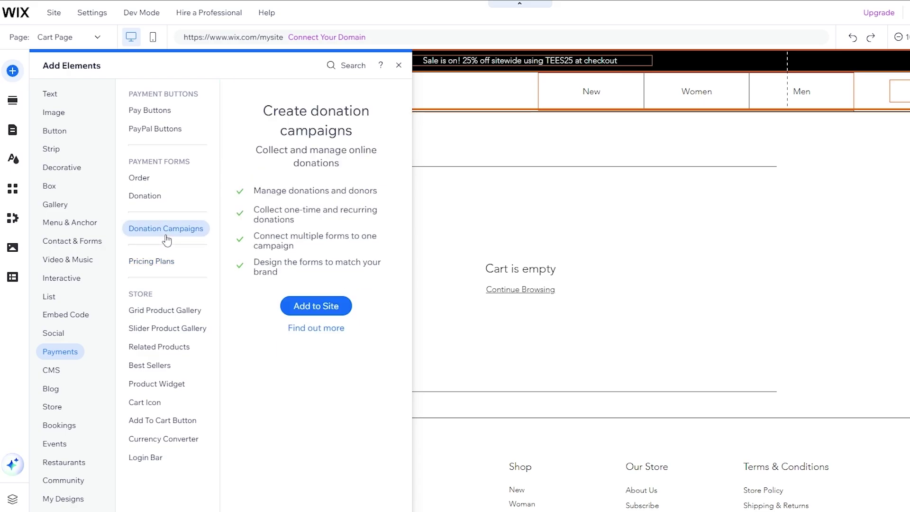
left_click(160, 202)
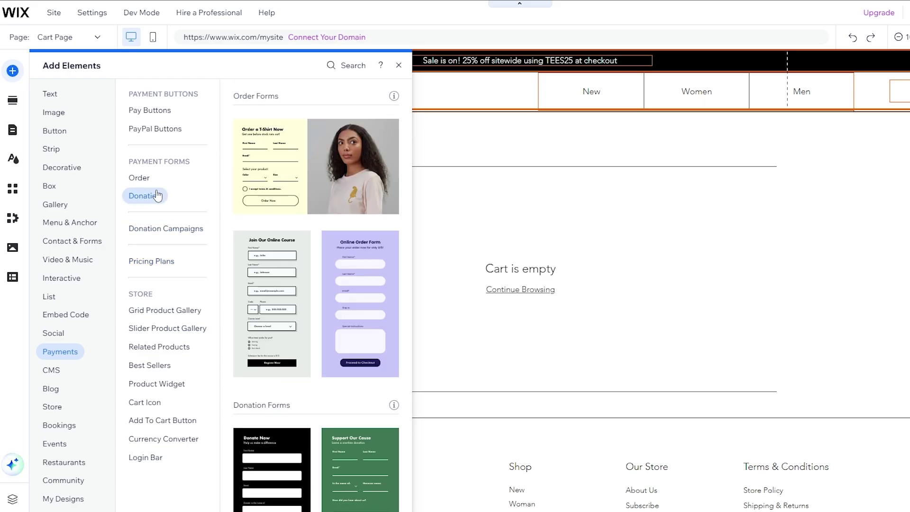
left_click(152, 127)
Step: Examine the store elements, from the currency converter, login bar and cart buttons to the product widgets, best sellers and related products
left_click(163, 439)
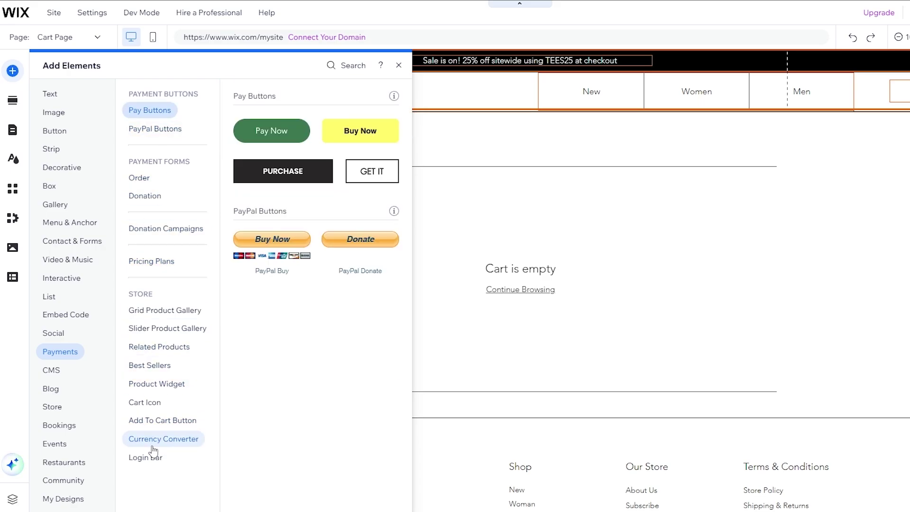
left_click(153, 457)
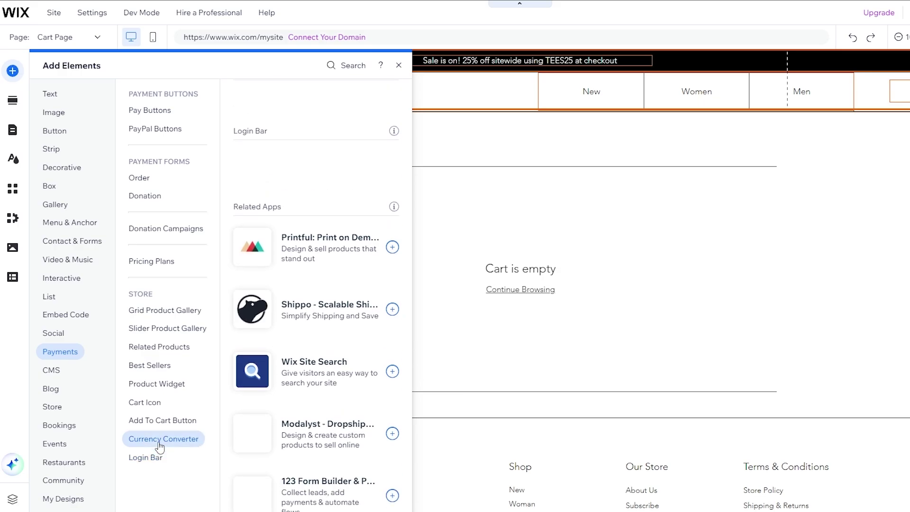
left_click(164, 439)
left_click(161, 423)
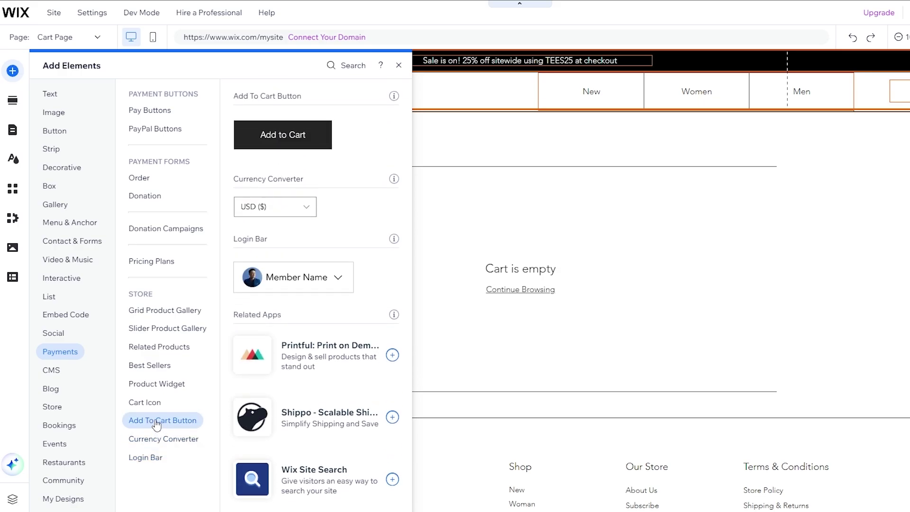
left_click(140, 405)
left_click(156, 389)
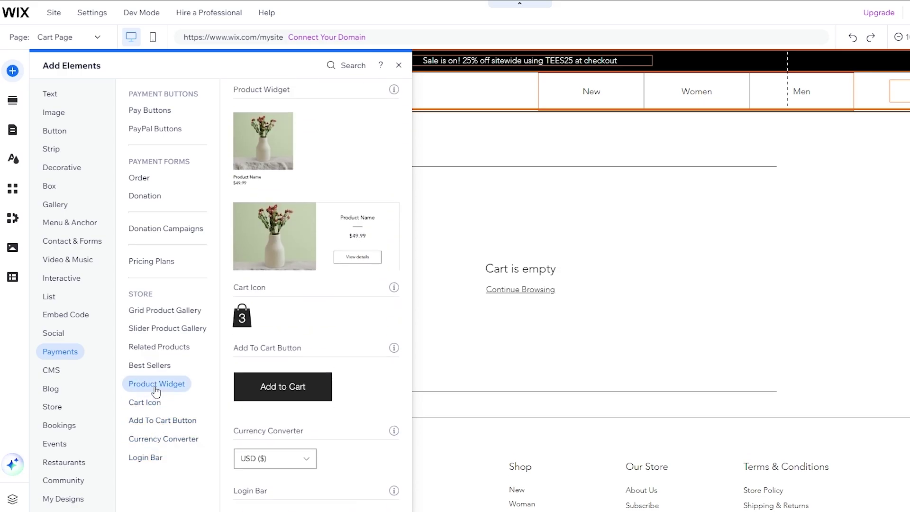
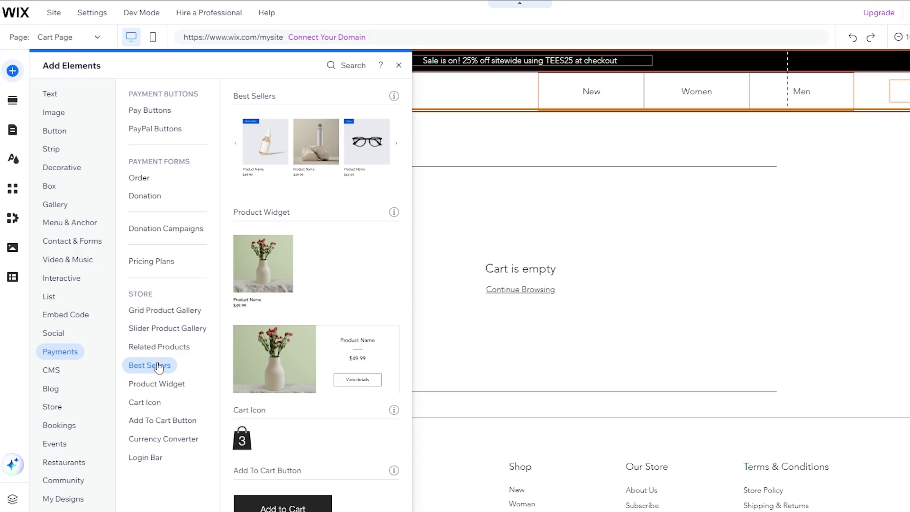
scroll(279, 373, "down", 5)
scroll(284, 370, "up", 9)
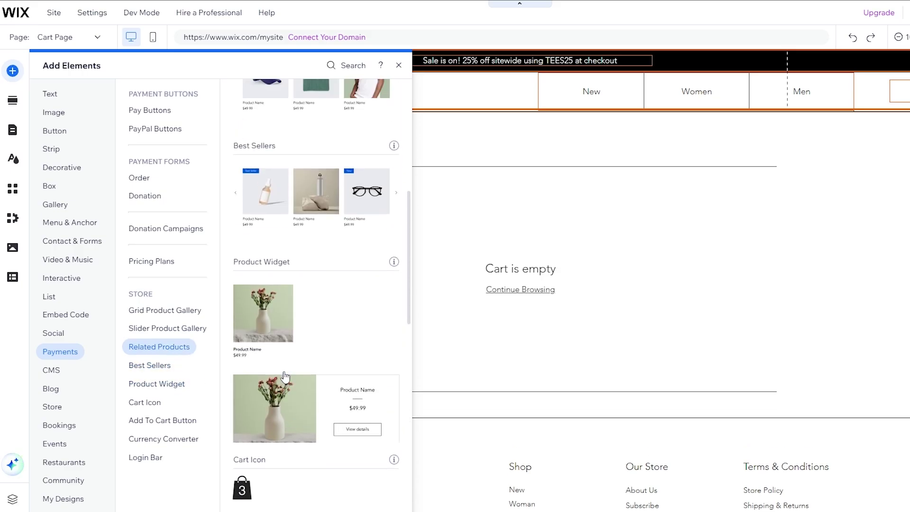
scroll(305, 363, "up", 2)
scroll(298, 362, "down", 5)
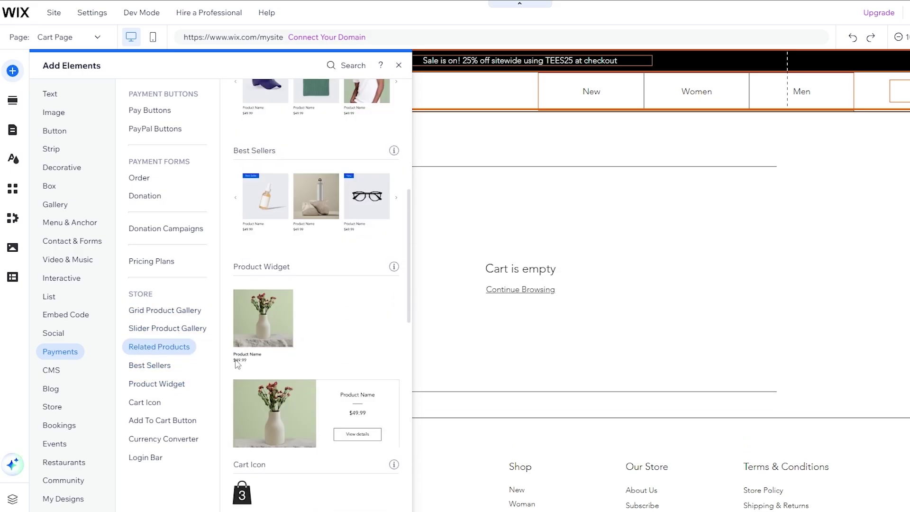
Step: Try to add a Best Sellers slider gallery from the store elements to the Cart Page
left_click(150, 349)
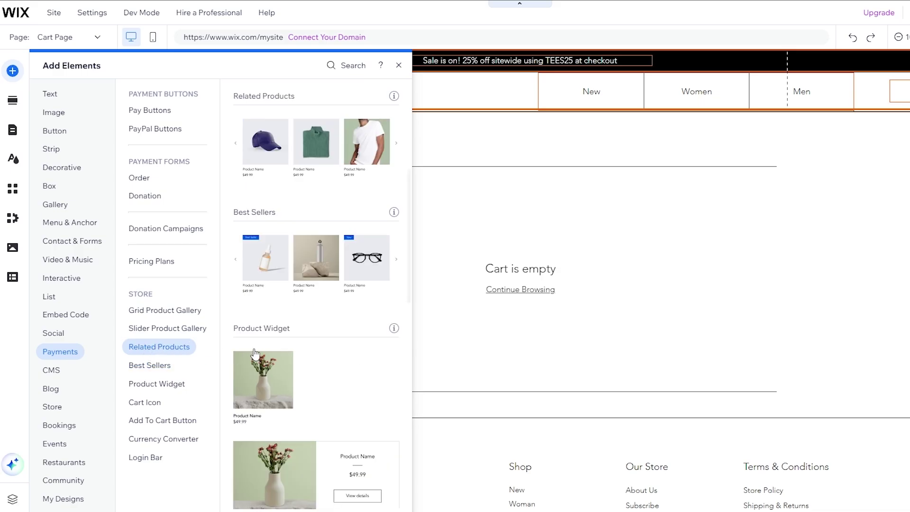
scroll(292, 268, "up", 2)
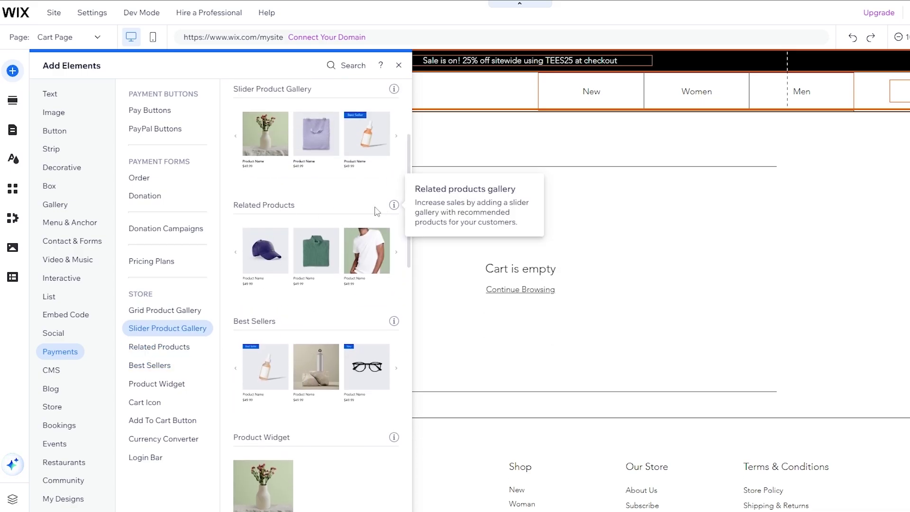
key("Escape")
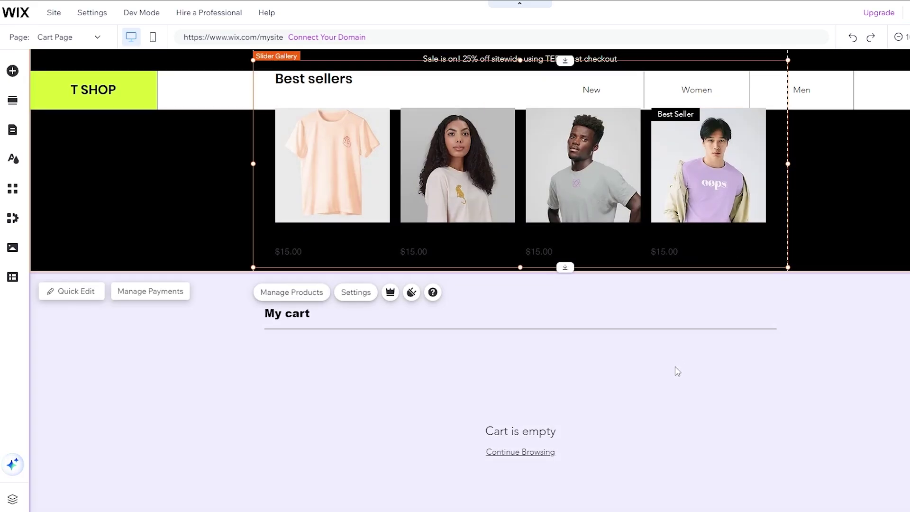
scroll(676, 369, "down", 4)
scroll(676, 370, "up", 4)
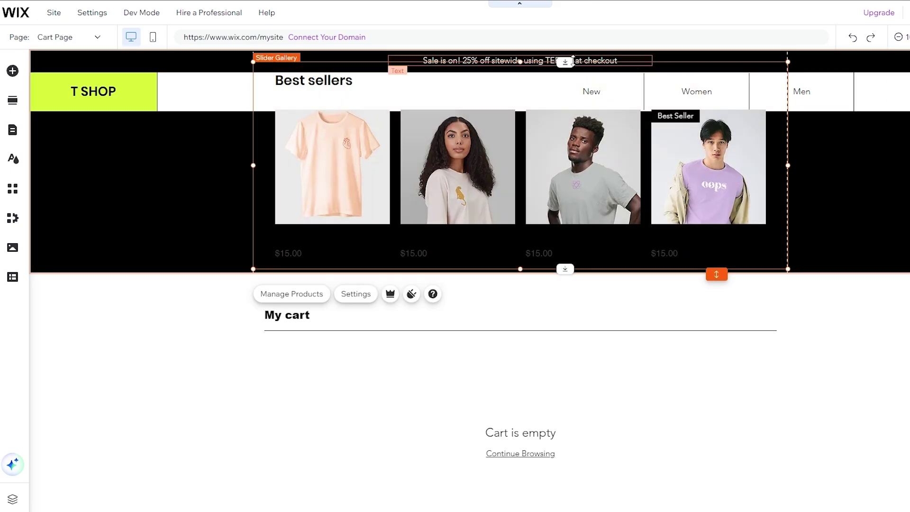
scroll(568, 62, "down", 1)
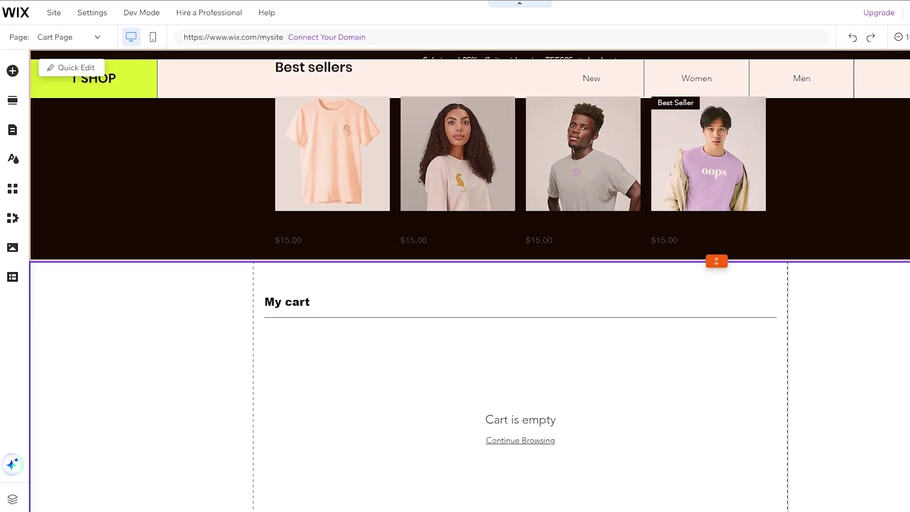
Step: Try to move the Best Sellers gallery out of the header into the cart area, and undo both the move and the gallery's insertion
right_click(900, 284)
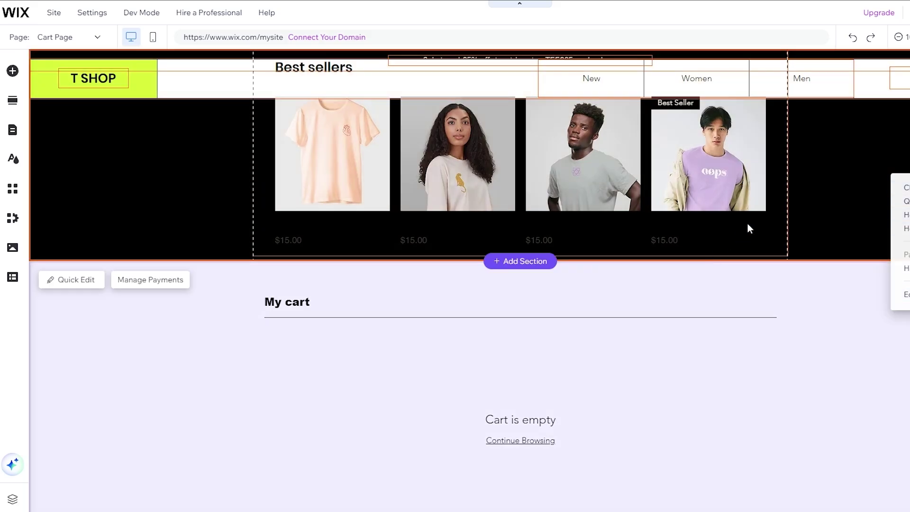
left_click(818, 170)
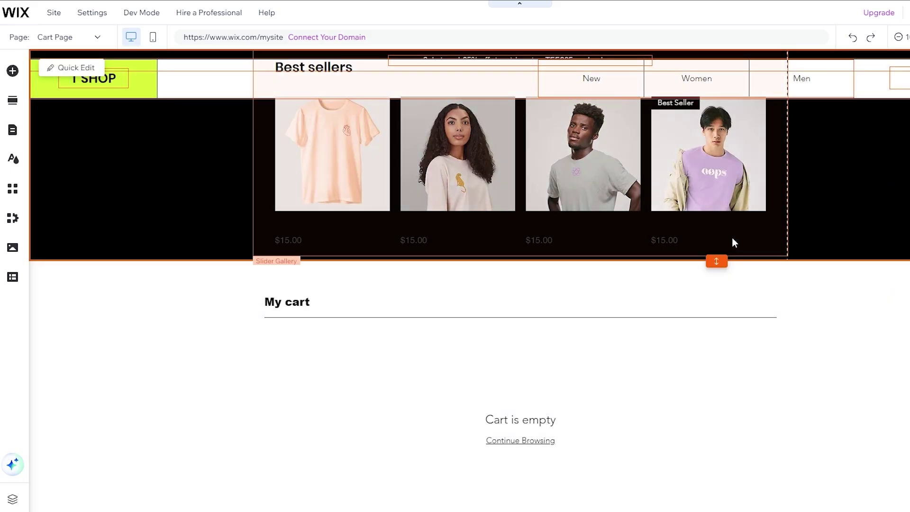
left_click_drag(731, 242, 640, 286)
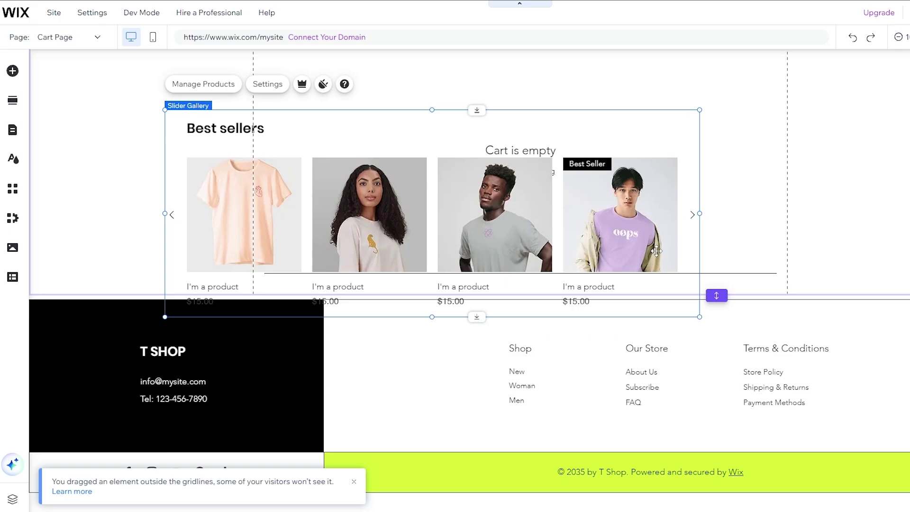
key("ctrl+z")
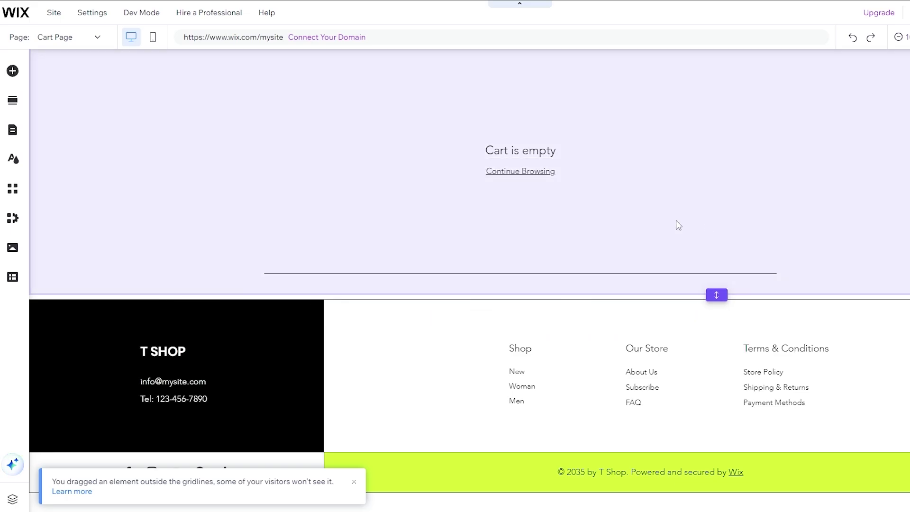
scroll(664, 211, "up", 1)
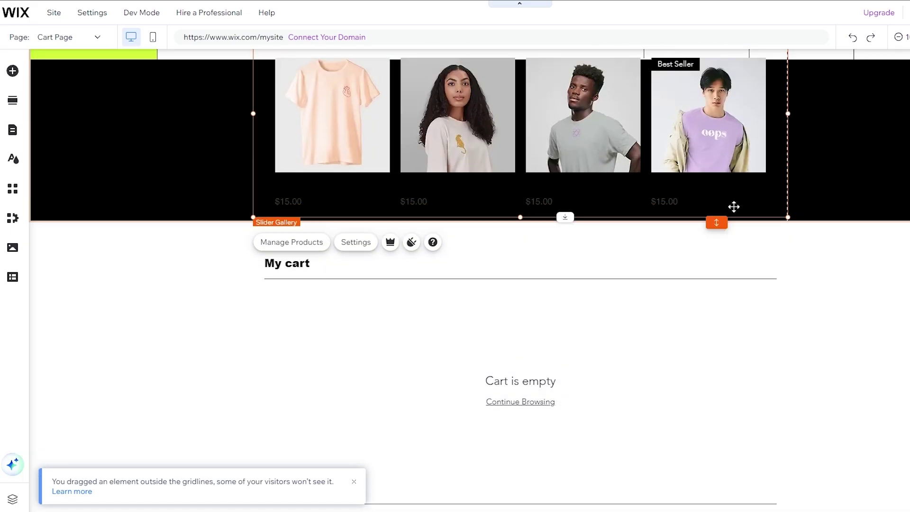
key("ctrl+z")
key("ctrl+z")
Step: Add the Best Sellers section from the Store section designs below the cart on the Cart Page and review it
left_click(11, 71)
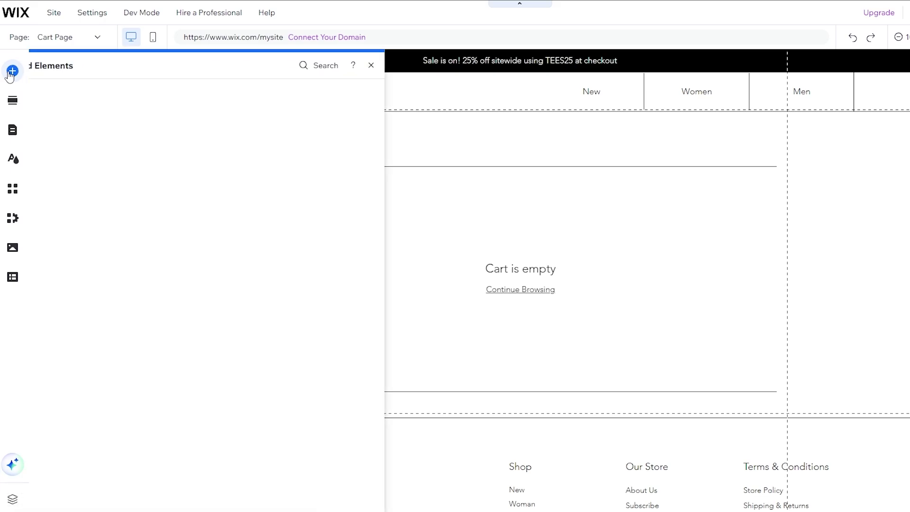
left_click(13, 101)
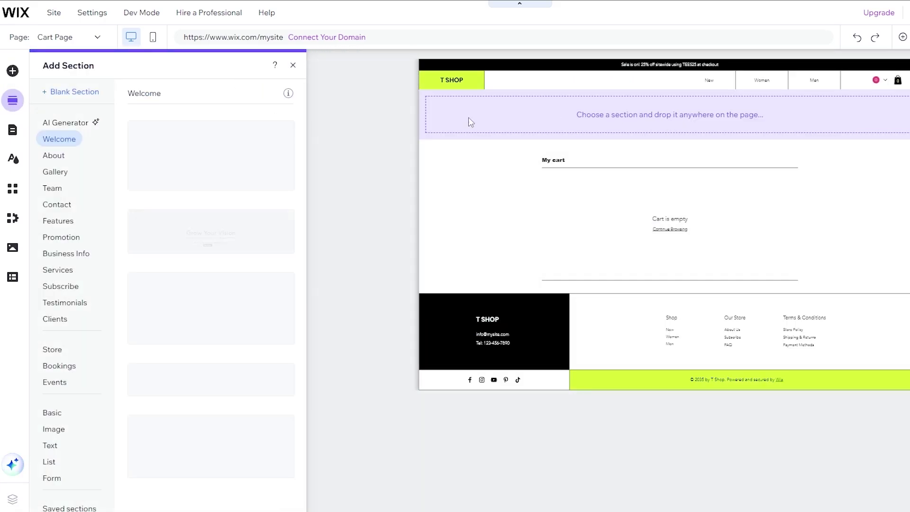
scroll(72, 257, "down", 1)
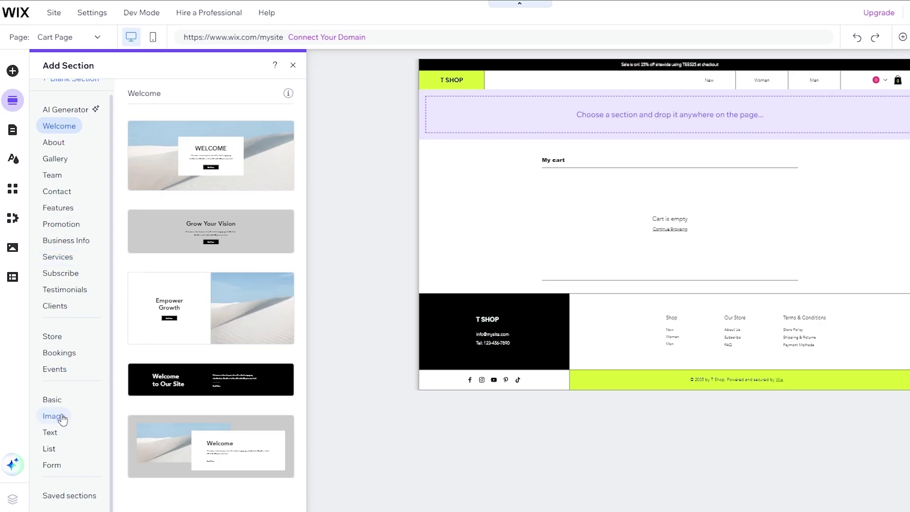
left_click(53, 336)
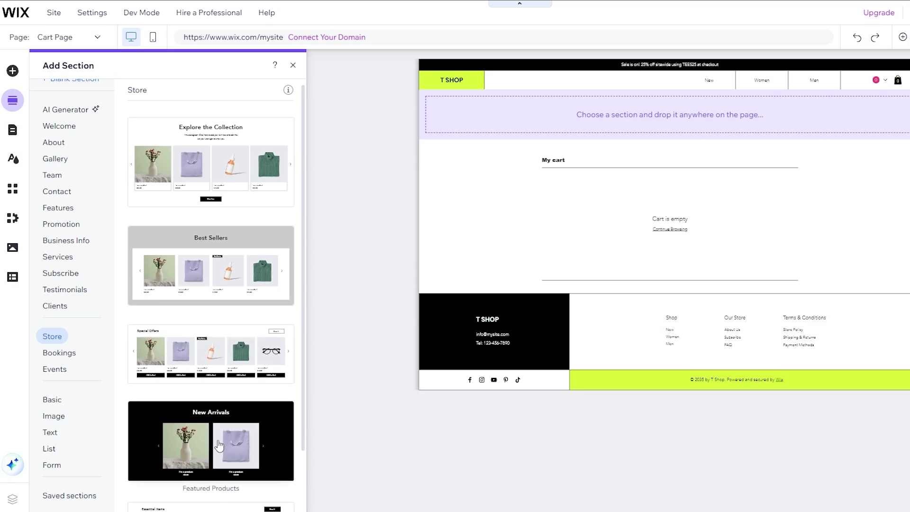
scroll(215, 284, "down", 2)
scroll(204, 243, "up", 2)
left_click_drag(203, 244, 636, 266)
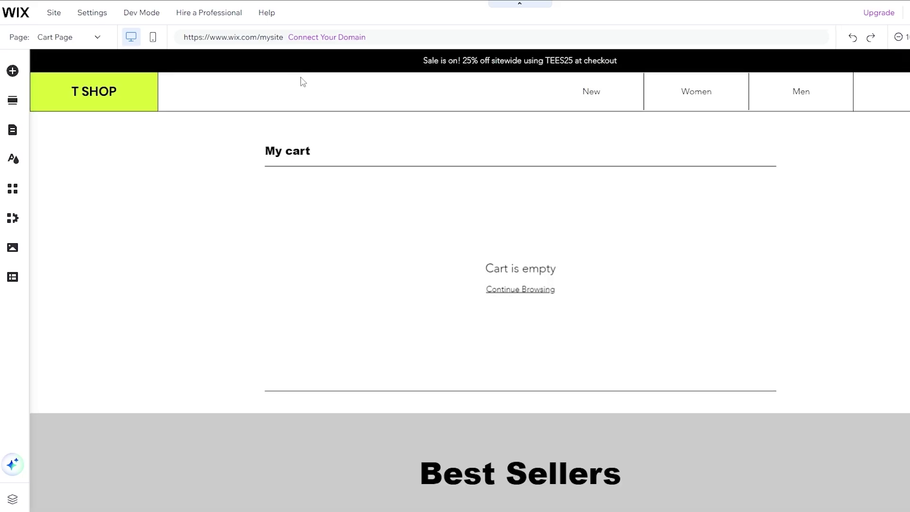
scroll(414, 309, "down", 10)
scroll(285, 284, "up", 10)
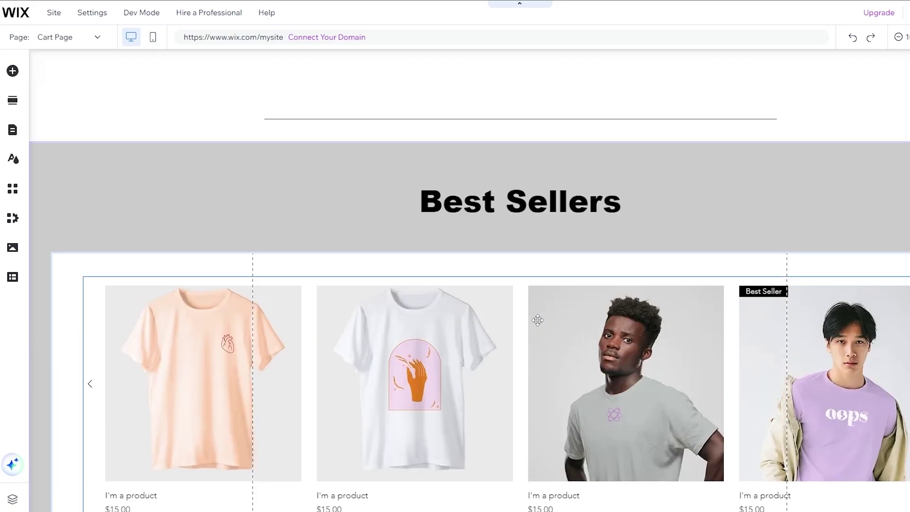
scroll(458, 264, "down", 8)
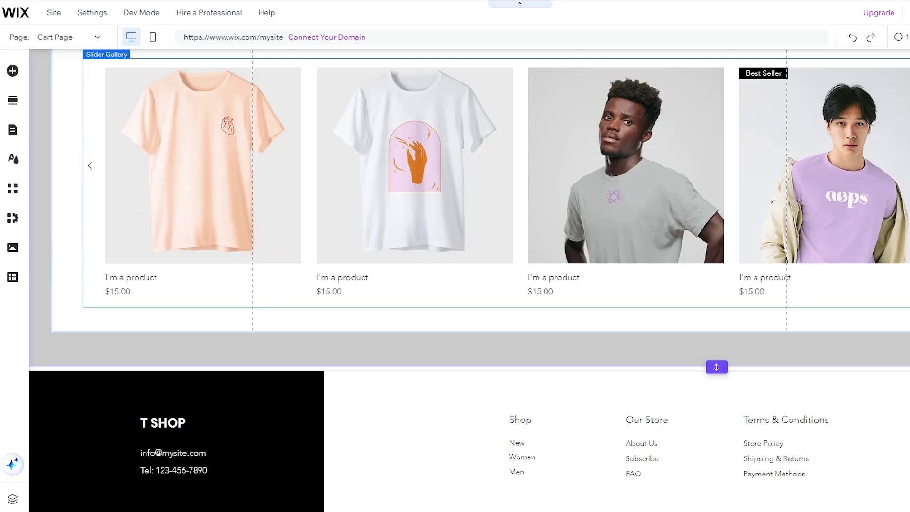
scroll(690, 217, "up", 8)
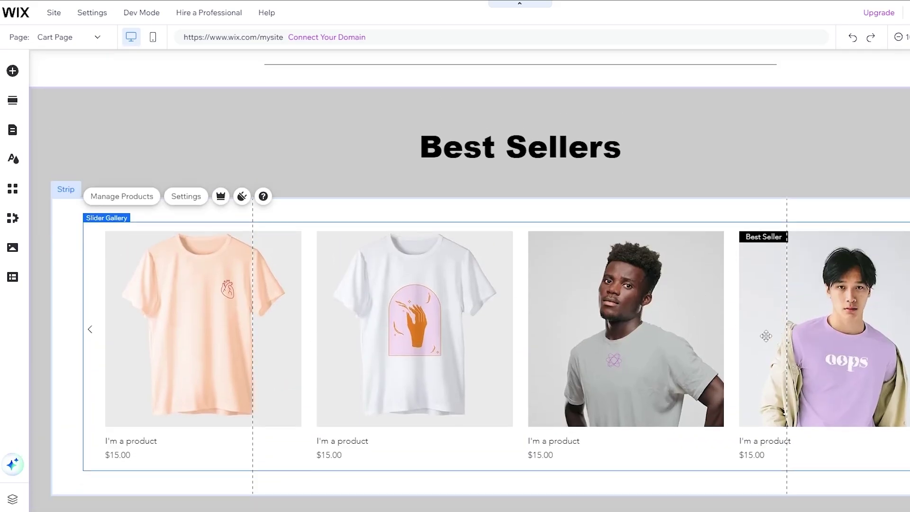